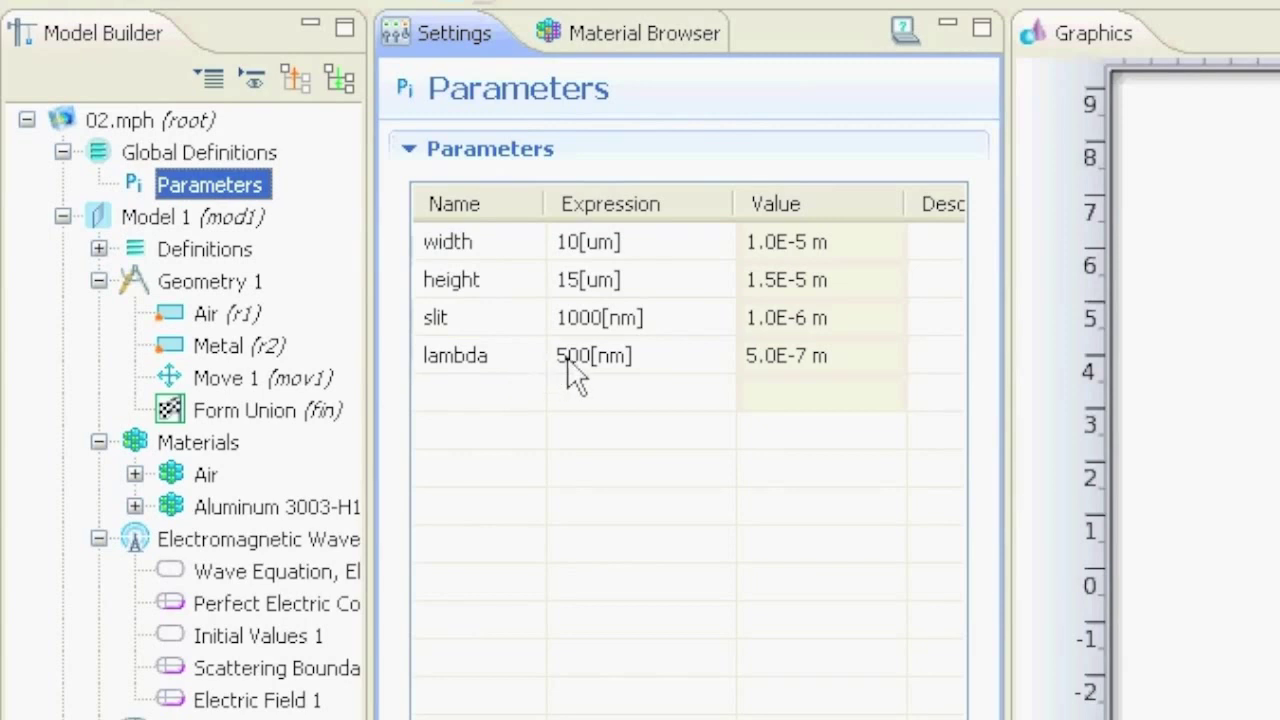
# Review Geometry 1, the Air rectangle, and the Air and Aluminum 3003-H18 materials
pyautogui.click(222, 287)
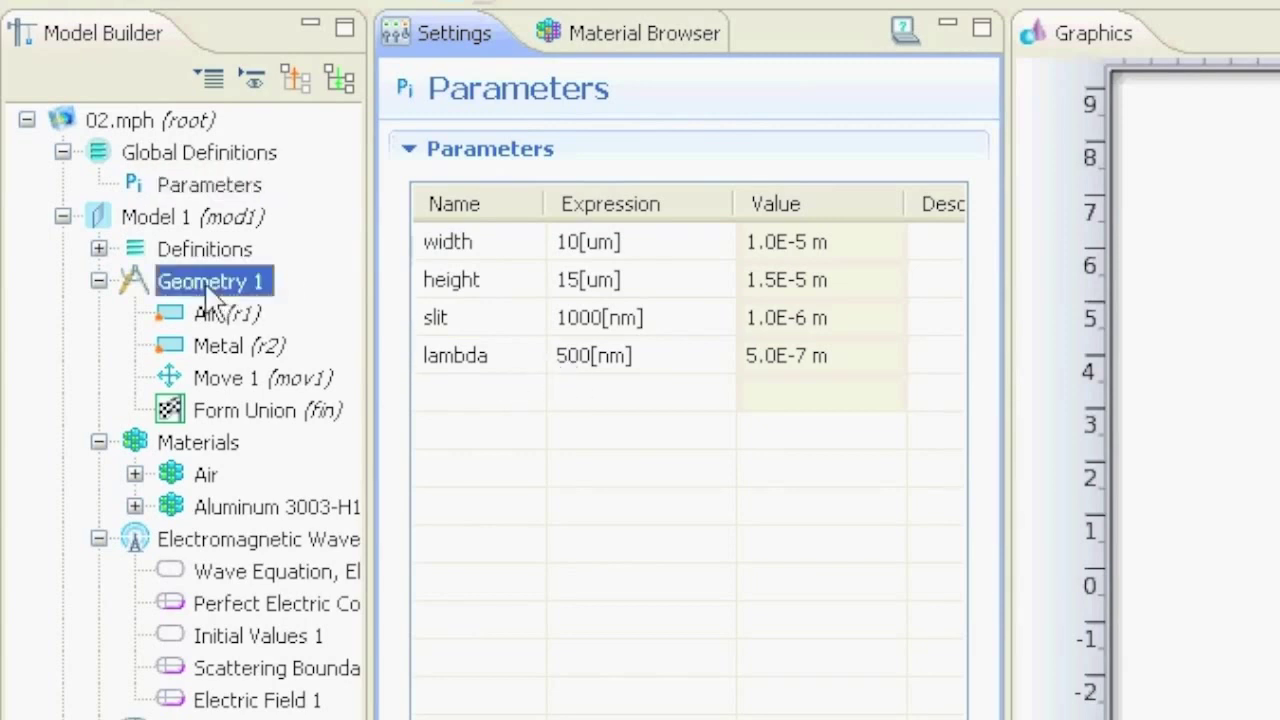
pyautogui.click(222, 314)
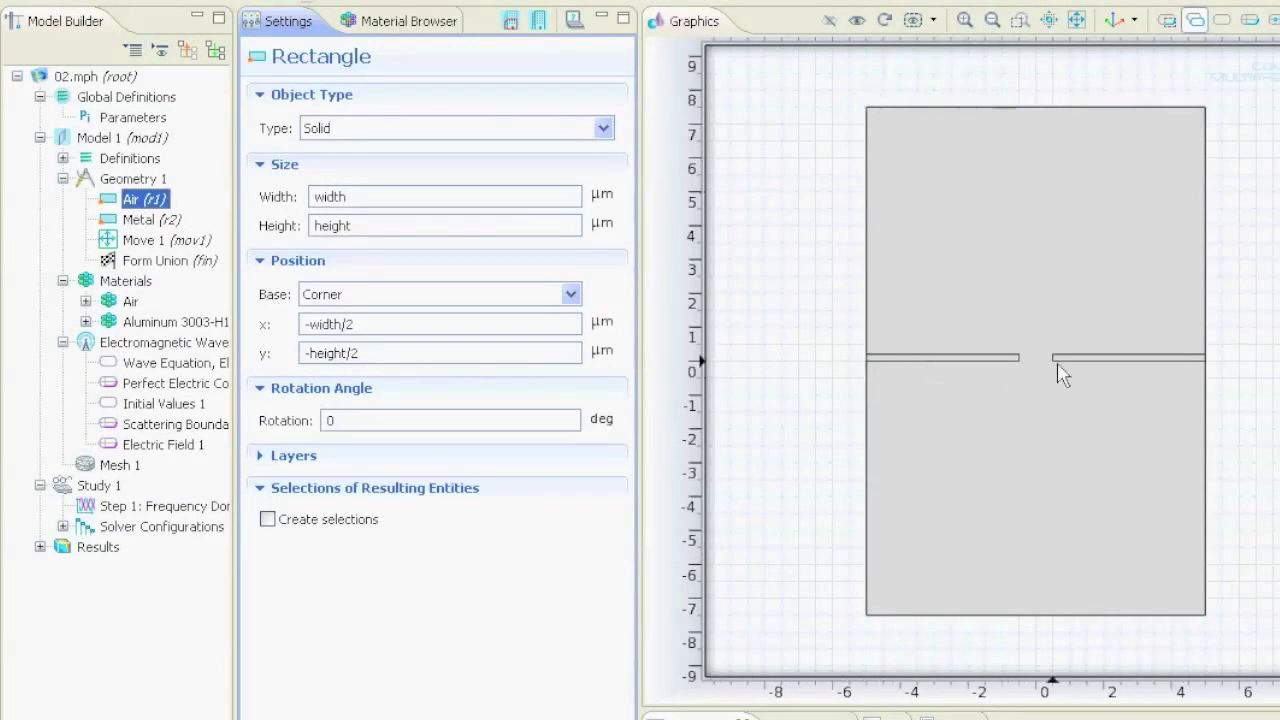
pyautogui.click(124, 302)
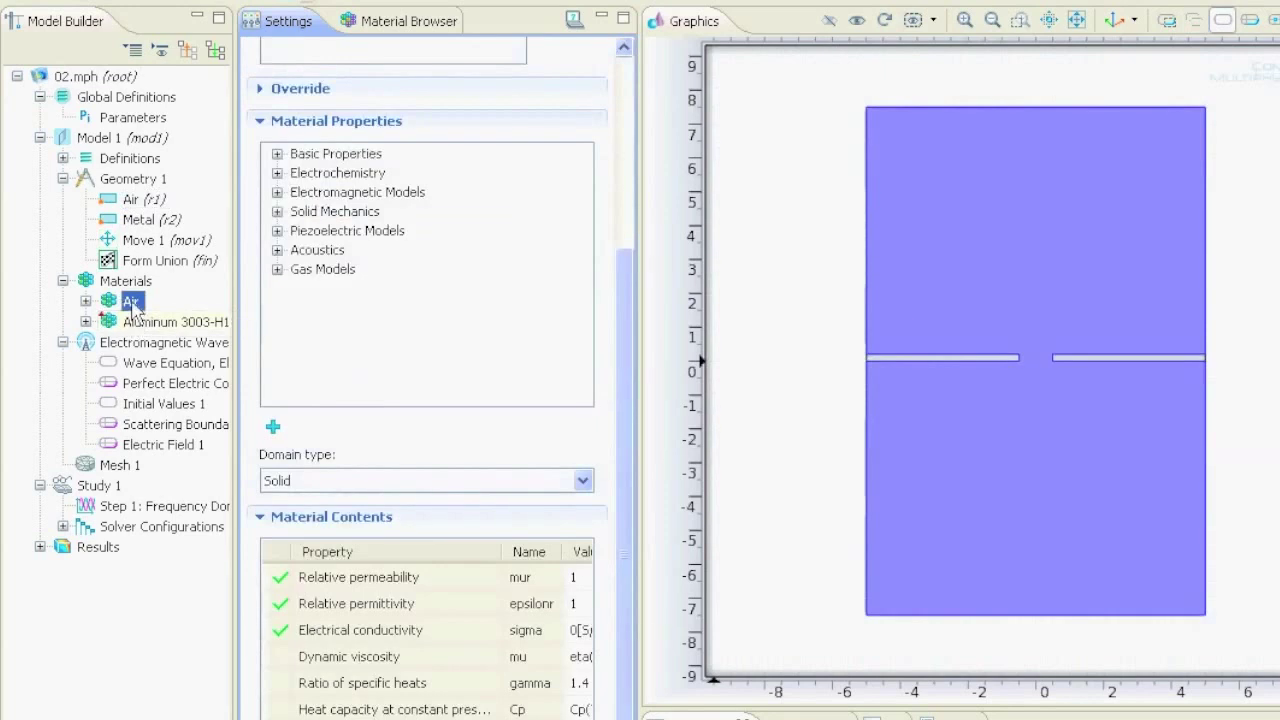
pyautogui.click(146, 323)
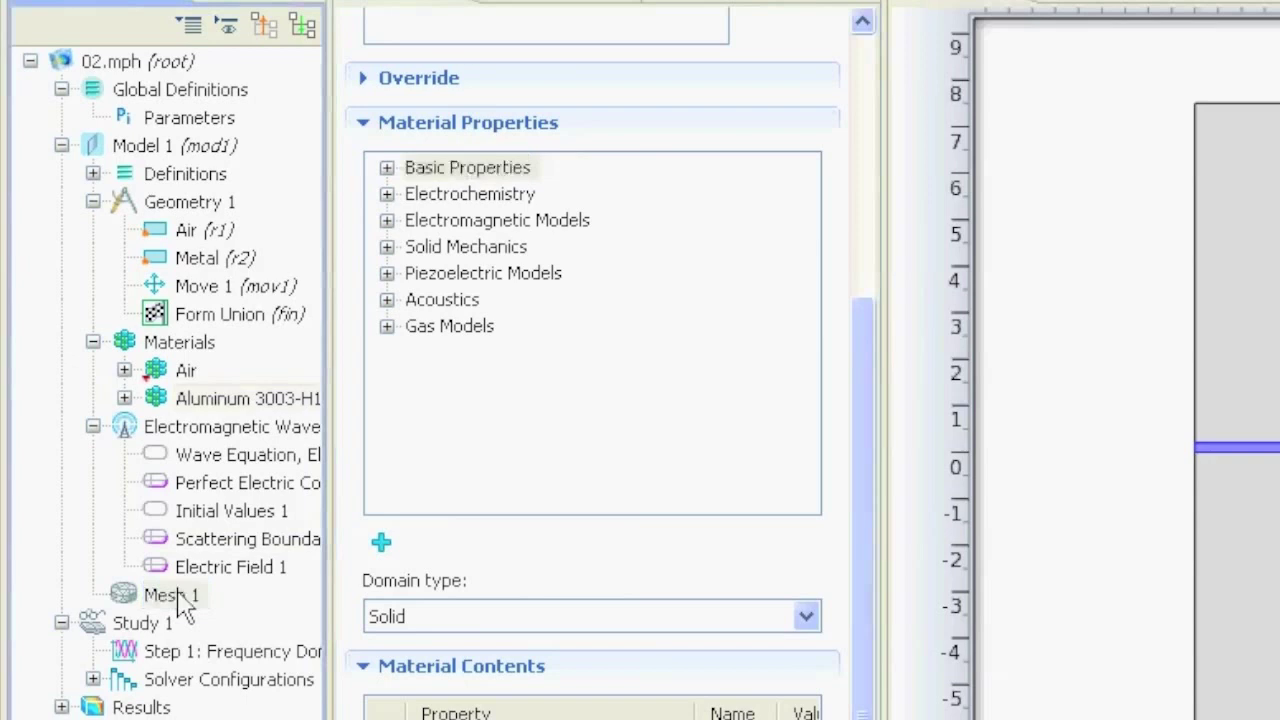
# Browse Model 1's Add Physics list without adding any, then return to the Mesh 1 settings
pyautogui.click(176, 595)
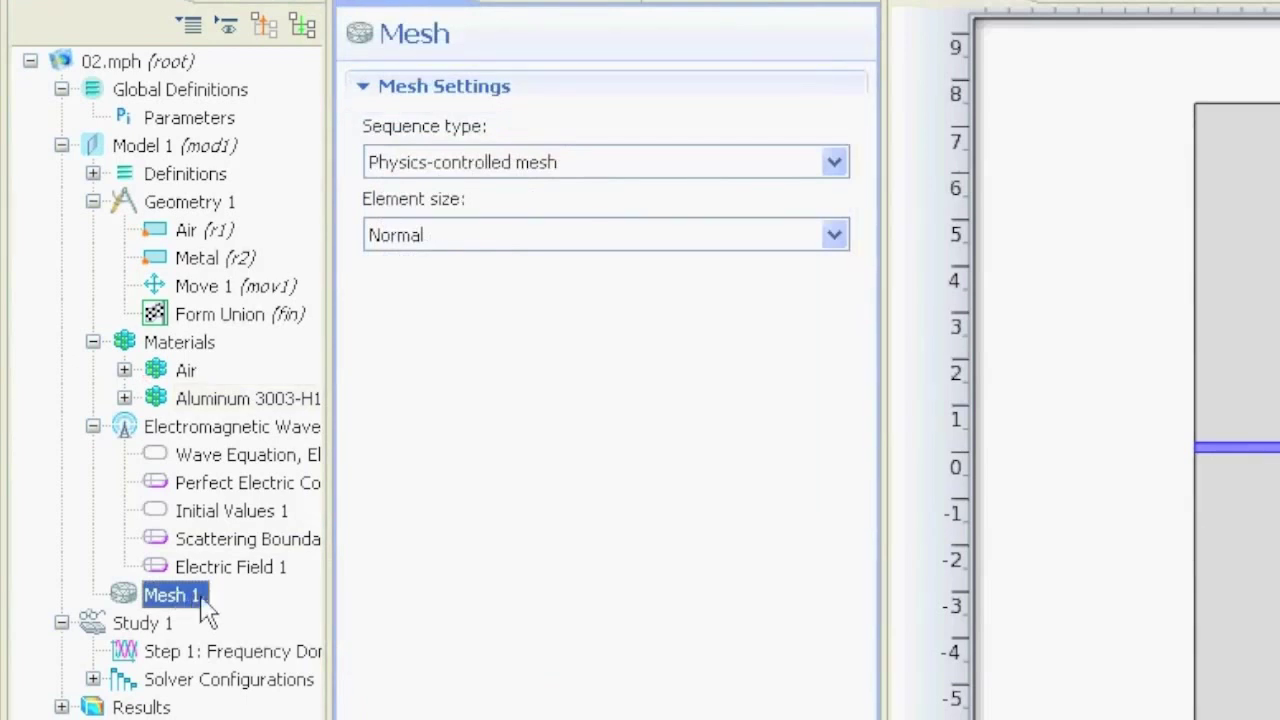
pyautogui.rightClick(155, 150)
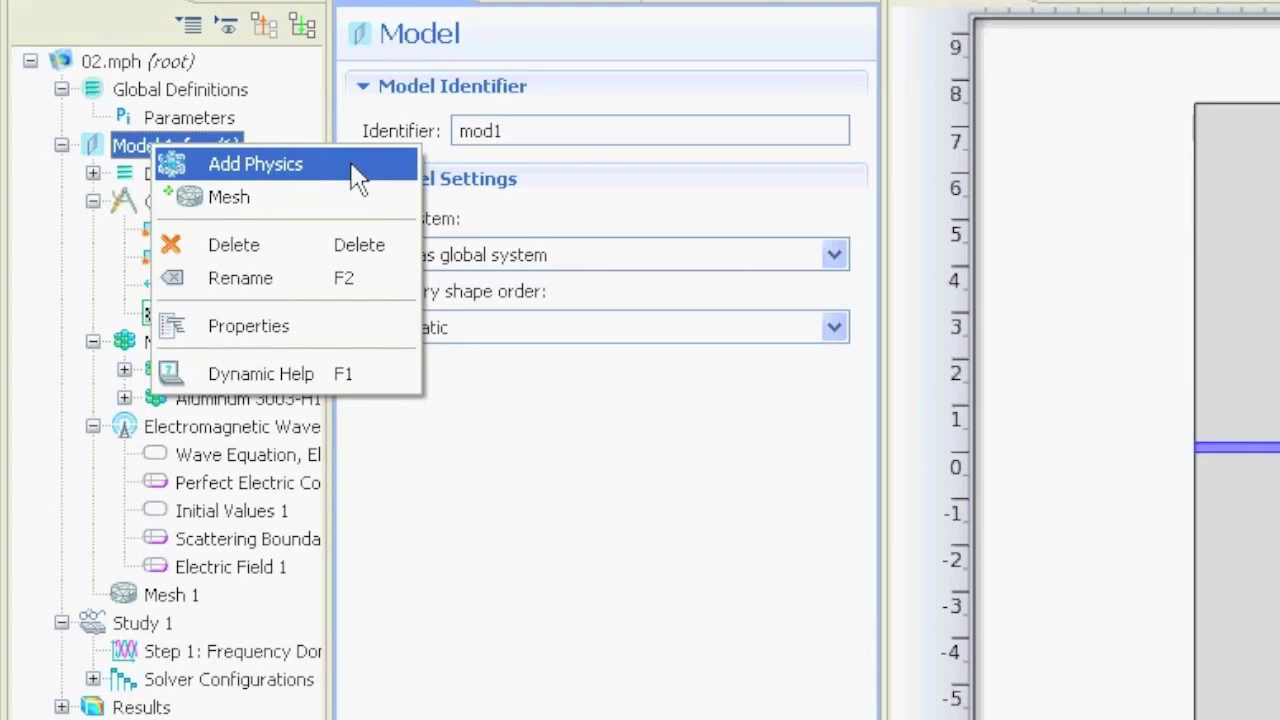
pyautogui.click(358, 176)
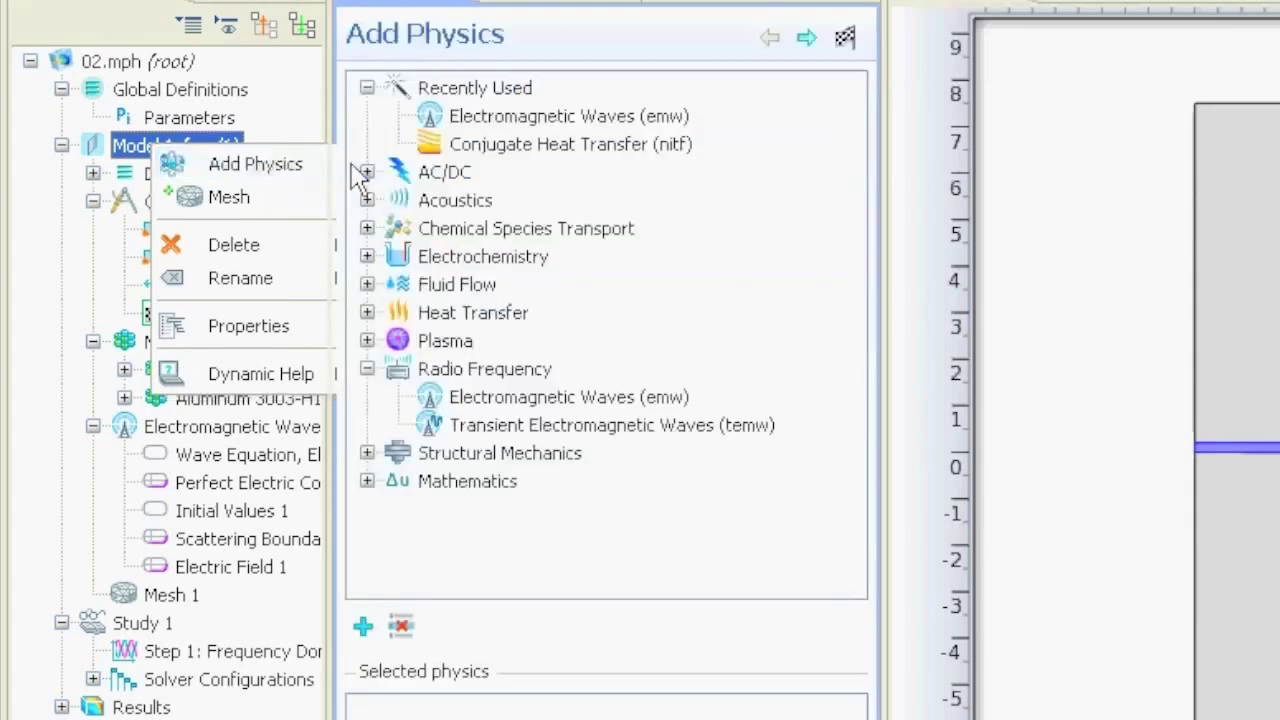
pyautogui.rightClick(566, 152)
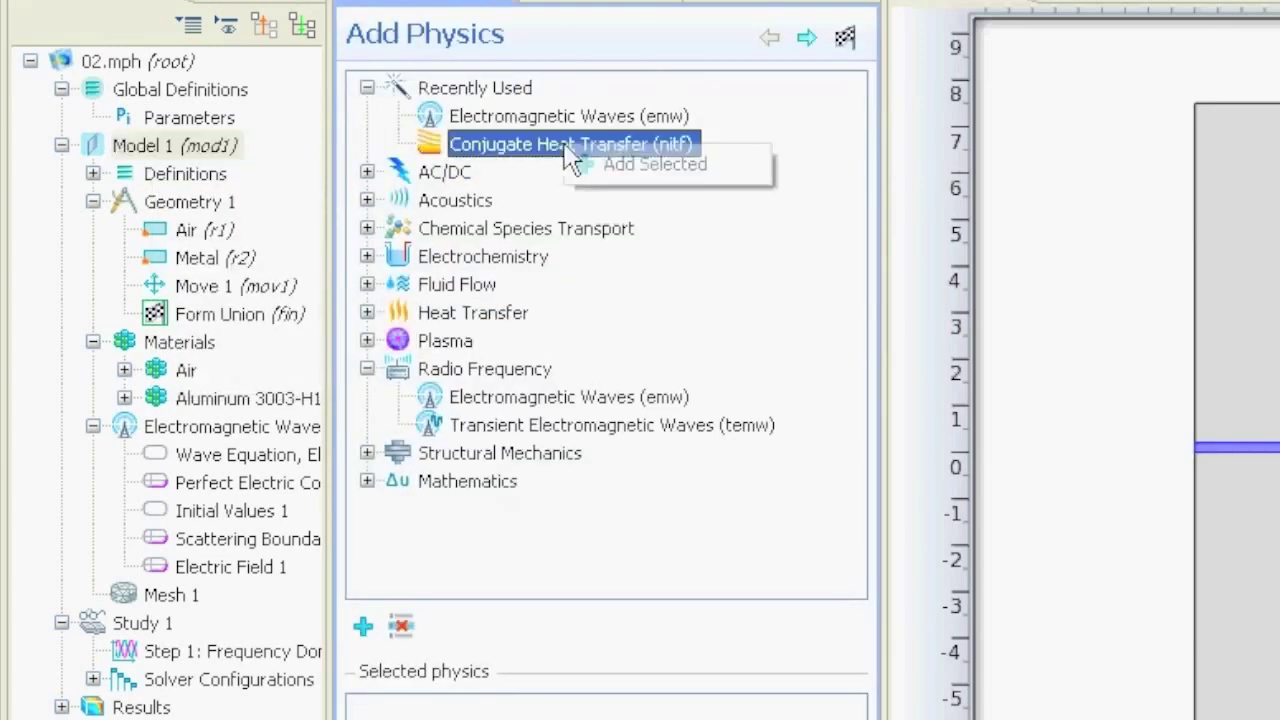
pyautogui.click(697, 80)
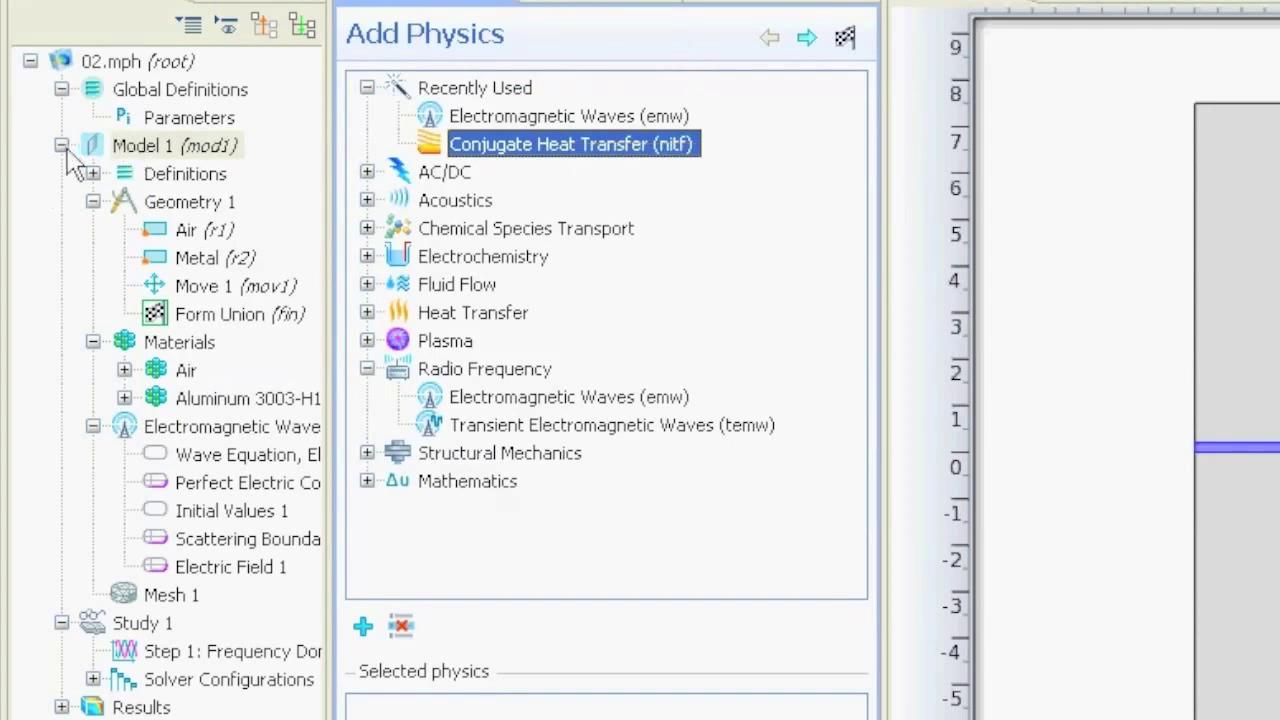
pyautogui.click(170, 596)
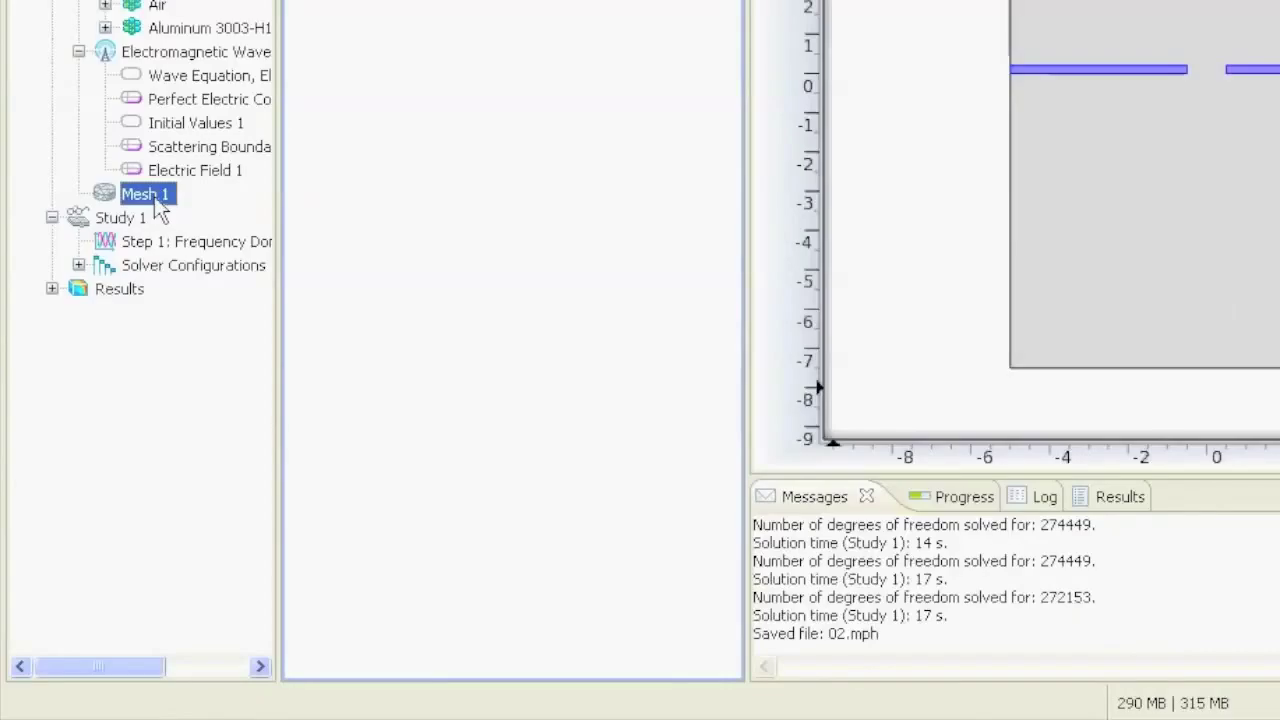
# Add a Free Triangular operation under Mesh 1 and name it 'Metal'
pyautogui.rightClick(158, 200)
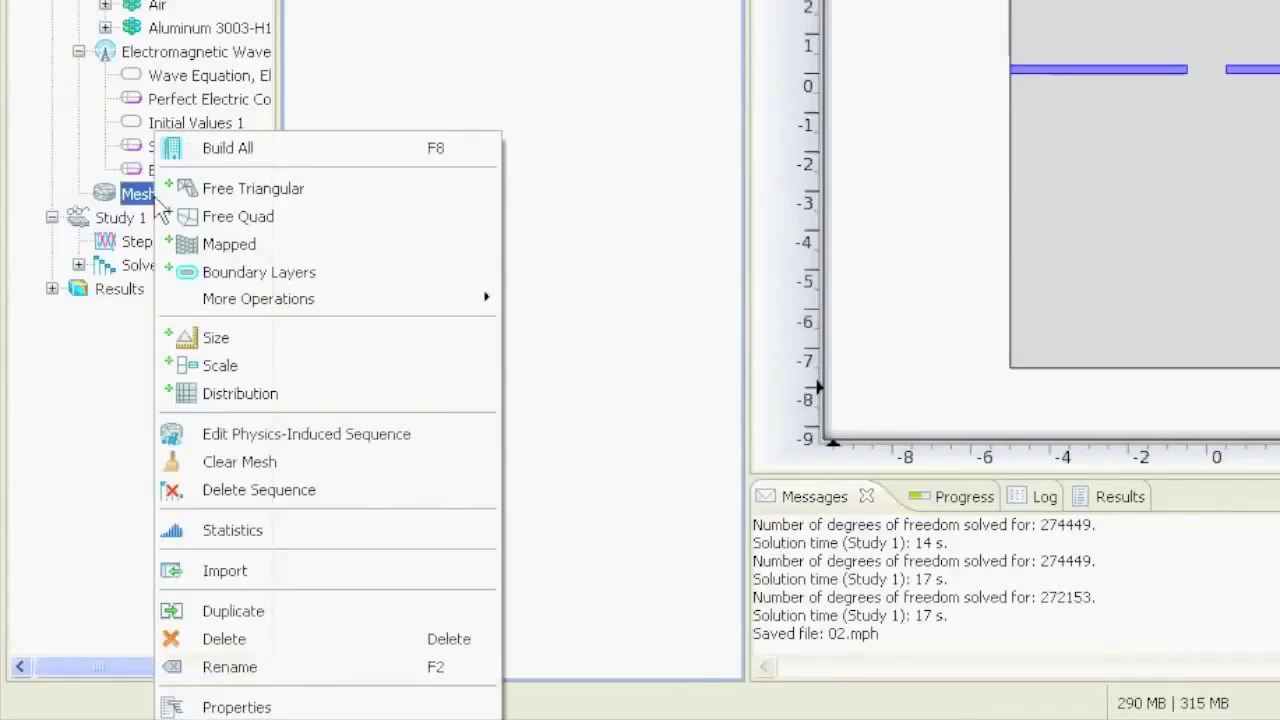
pyautogui.click(325, 193)
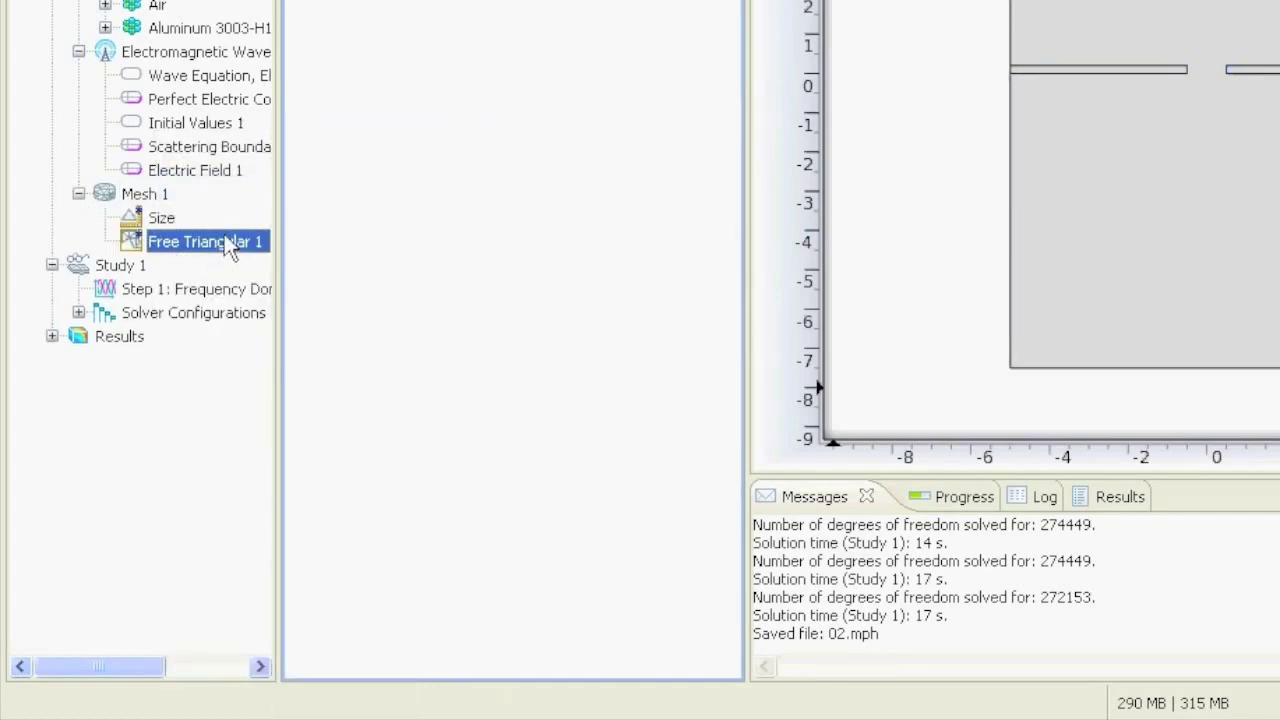
pyautogui.press('F2')
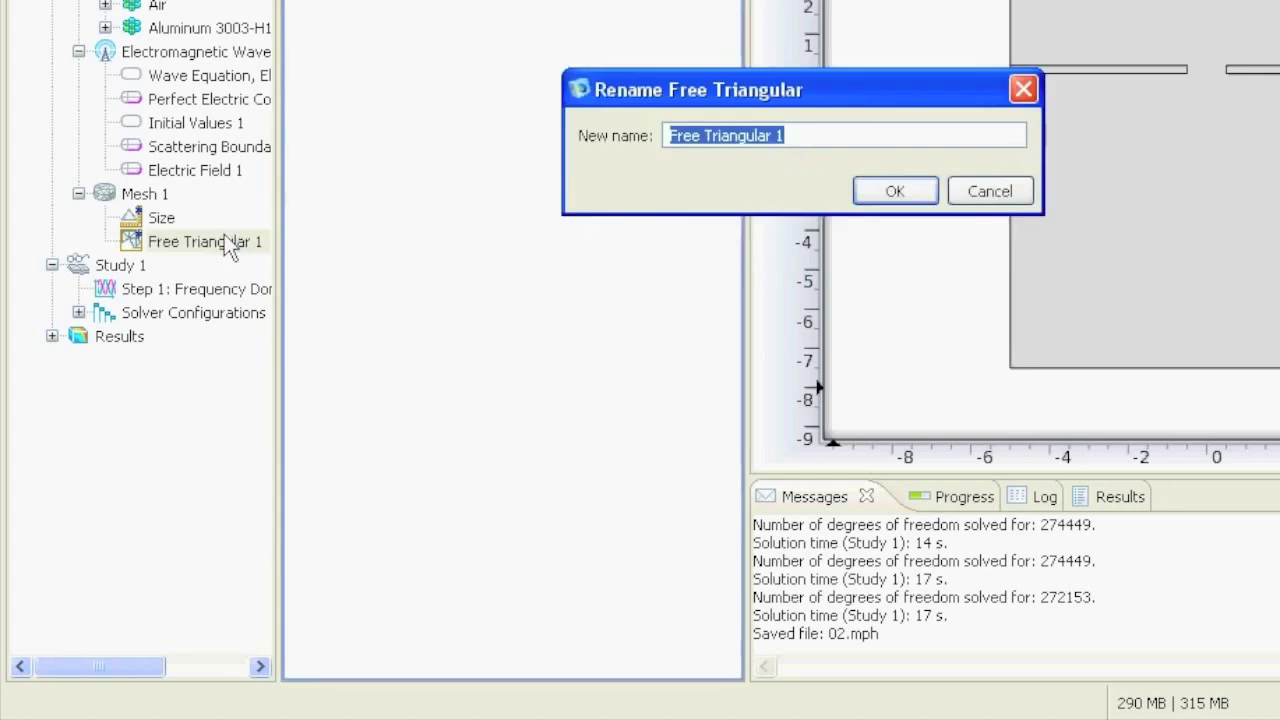
pyautogui.write('Metal')
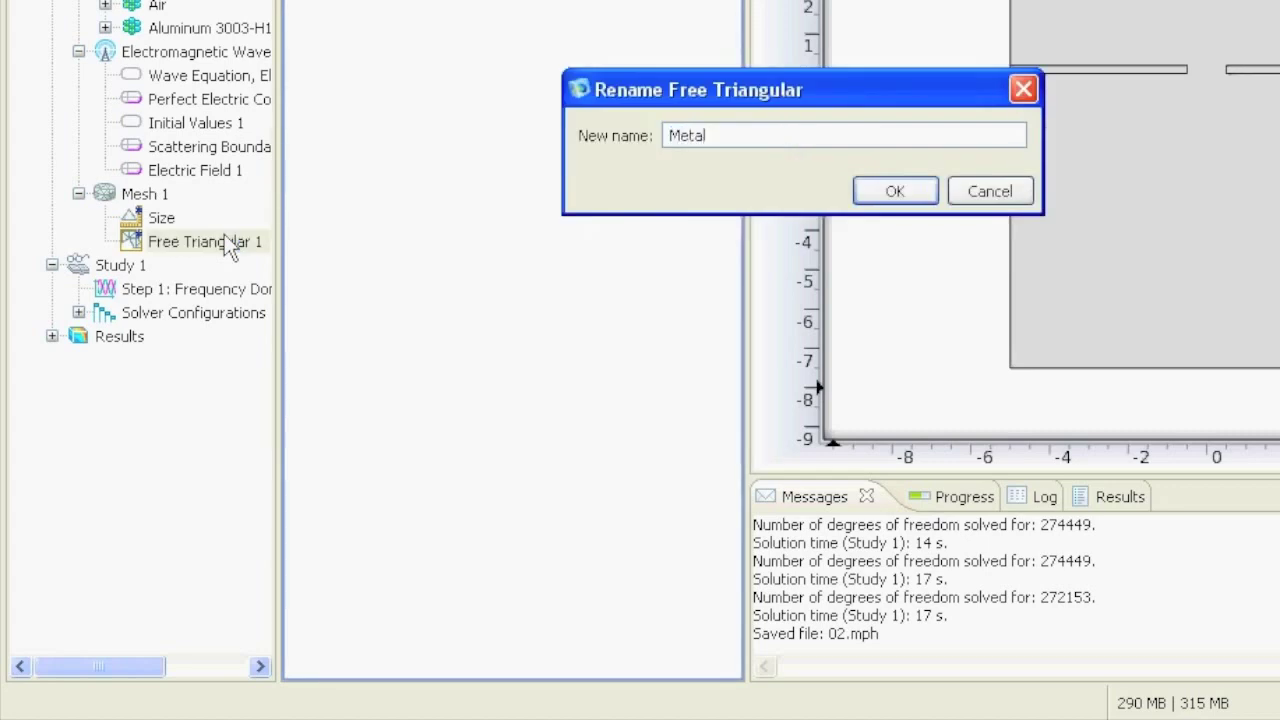
pyautogui.press('Return')
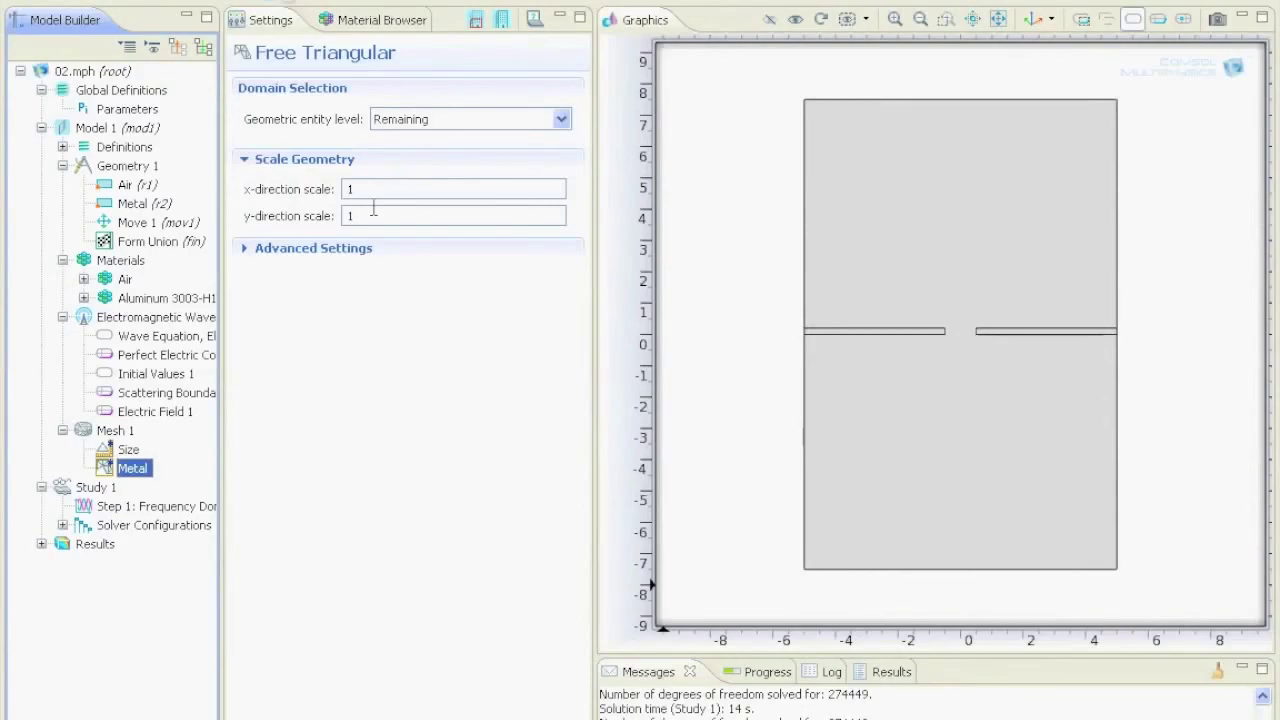
pyautogui.rightClick(143, 478)
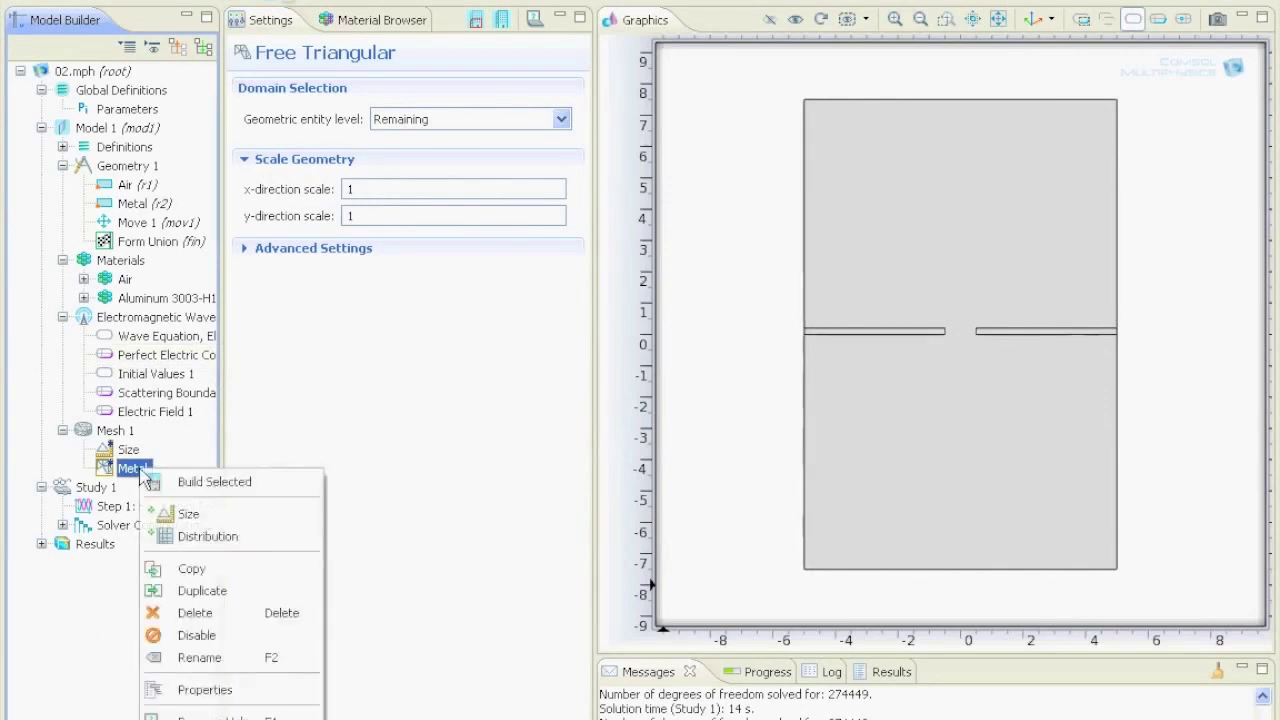
# Add a Size node under Metal and select metal strip domains 2 and 3
pyautogui.click(248, 514)
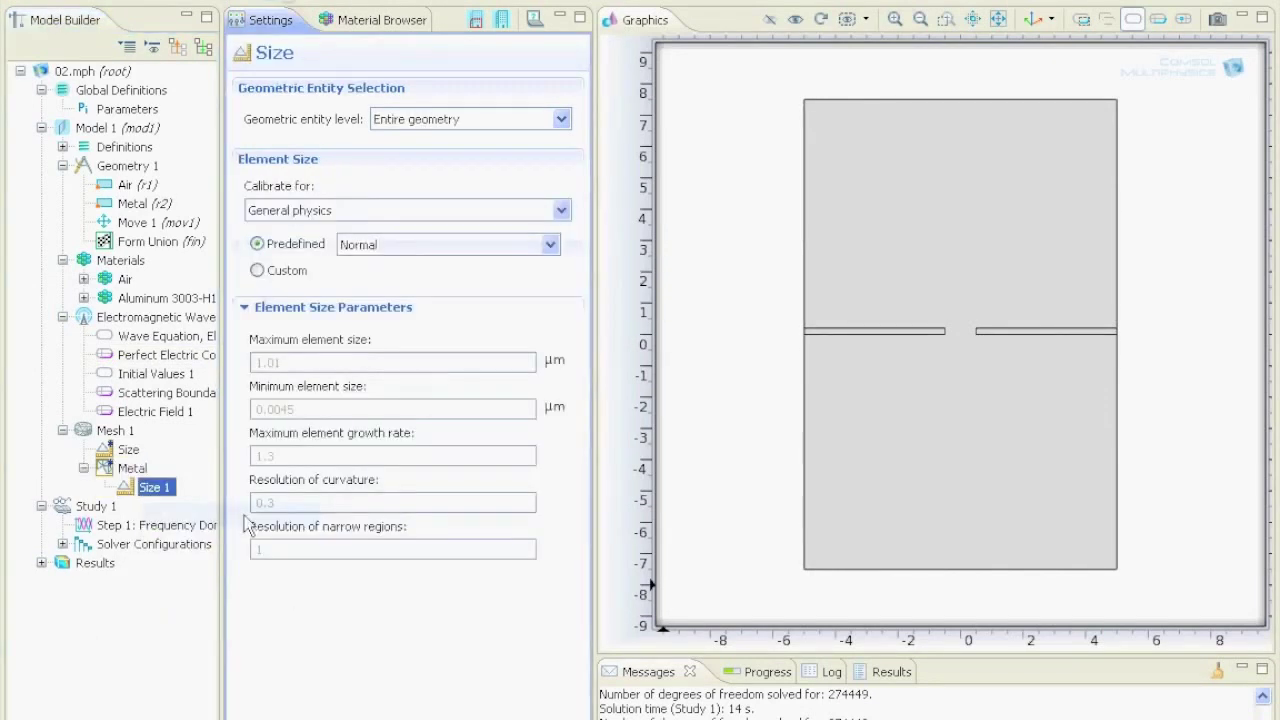
pyautogui.click(881, 334)
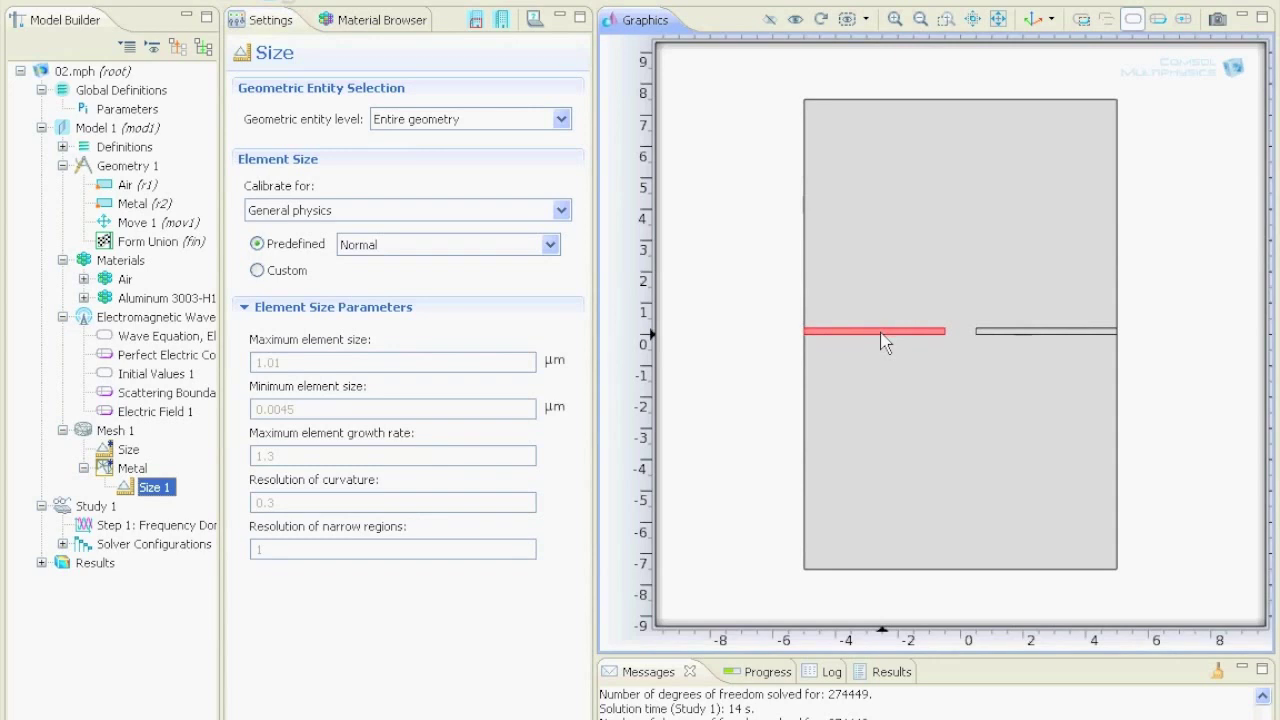
pyautogui.rightClick(881, 334)
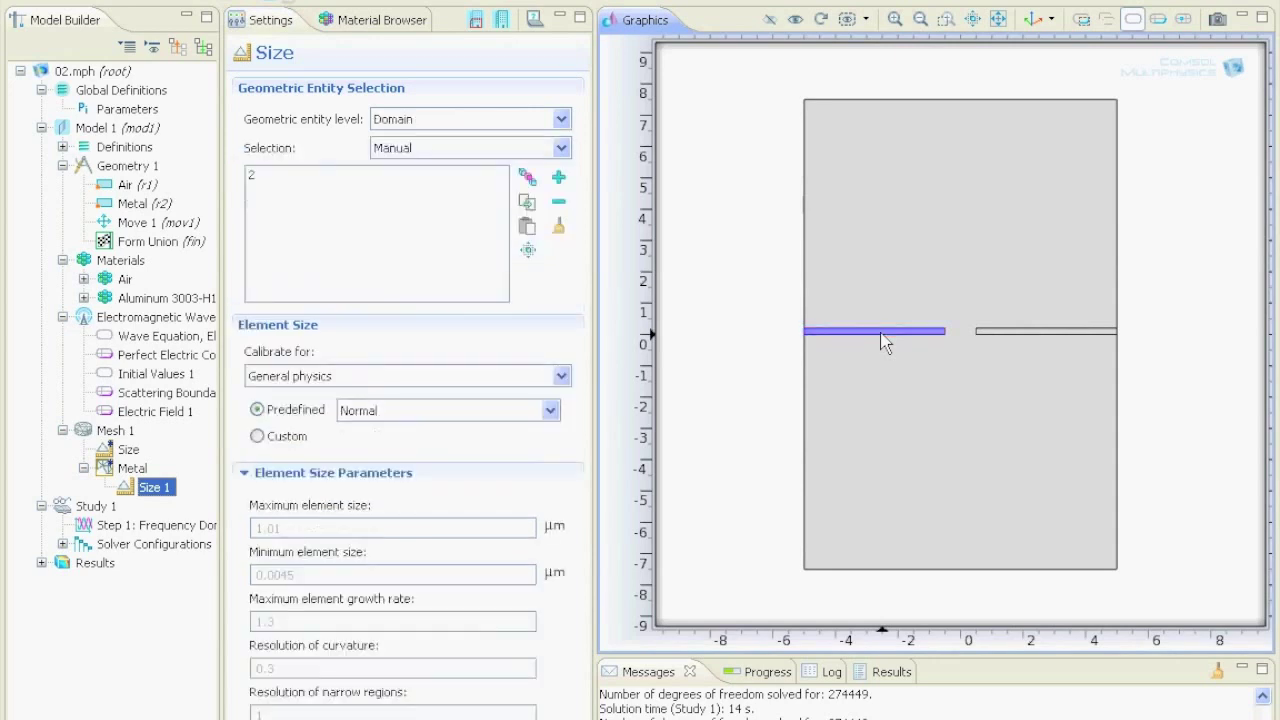
pyautogui.click(995, 334)
pyautogui.rightClick(997, 340)
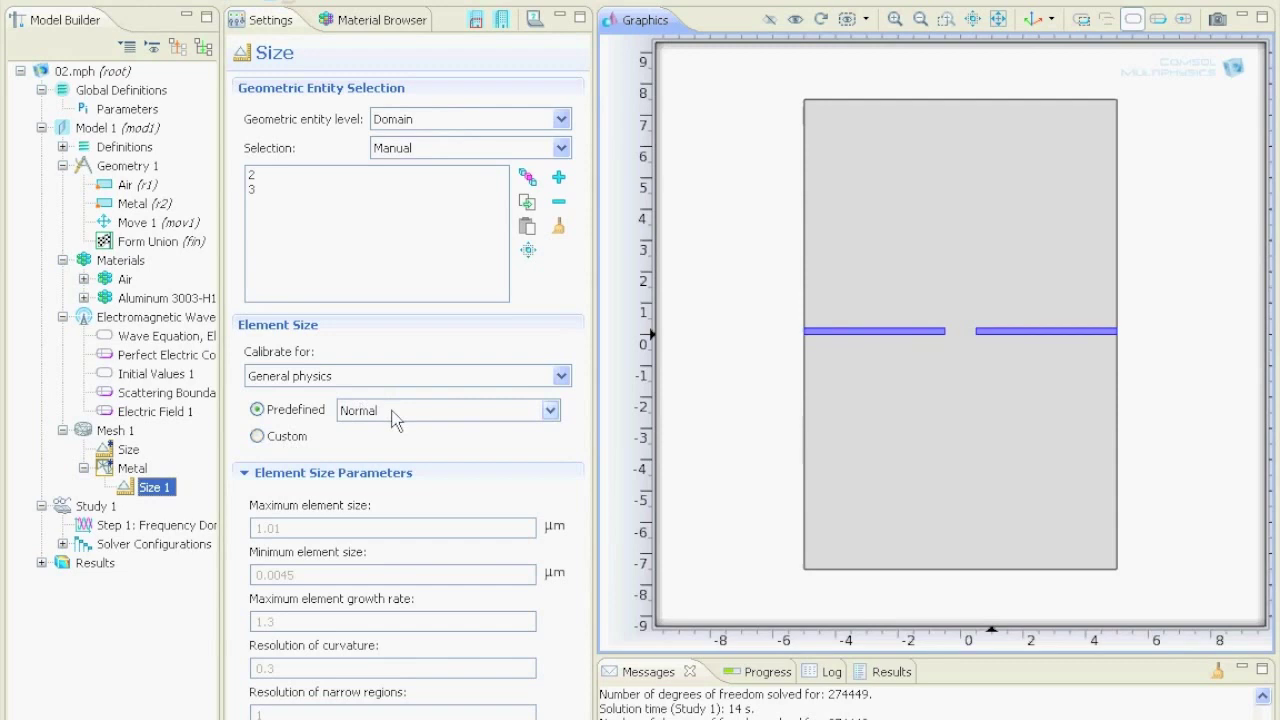
# Set the metal strips' Size 1 to Extremely fine and rebuild, checking the left strip up close
pyautogui.click(477, 20)
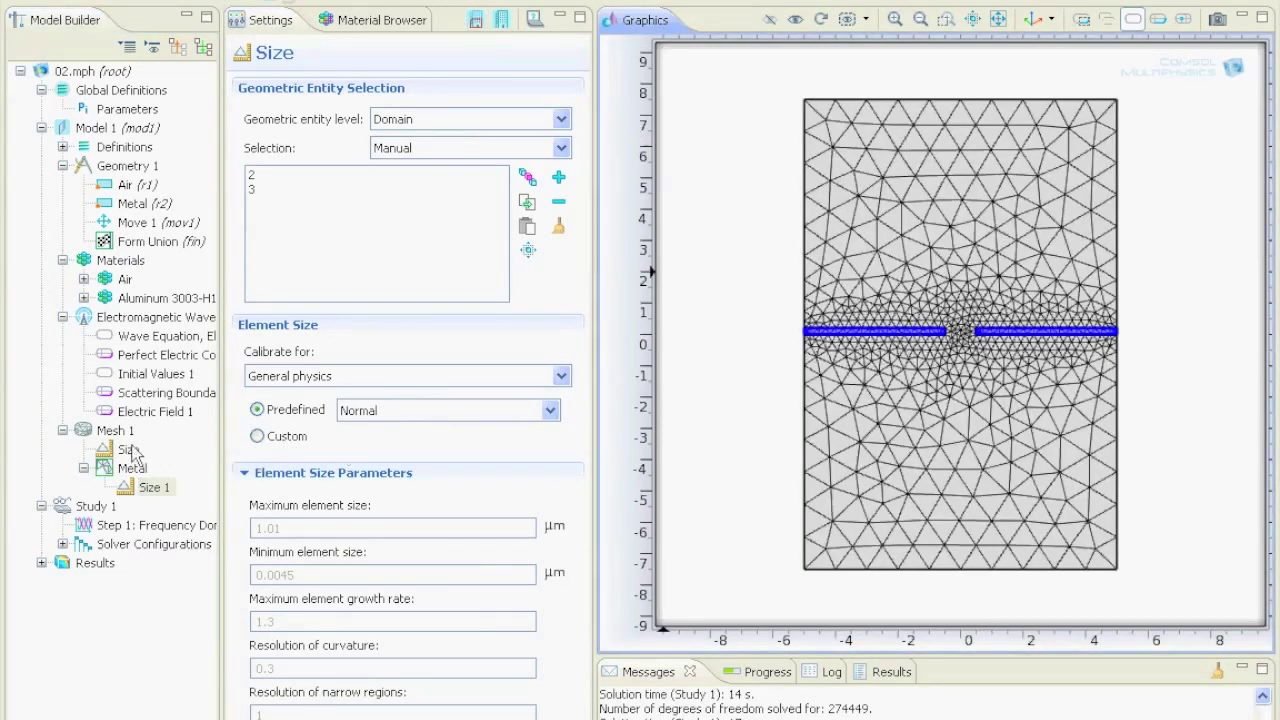
pyautogui.click(392, 411)
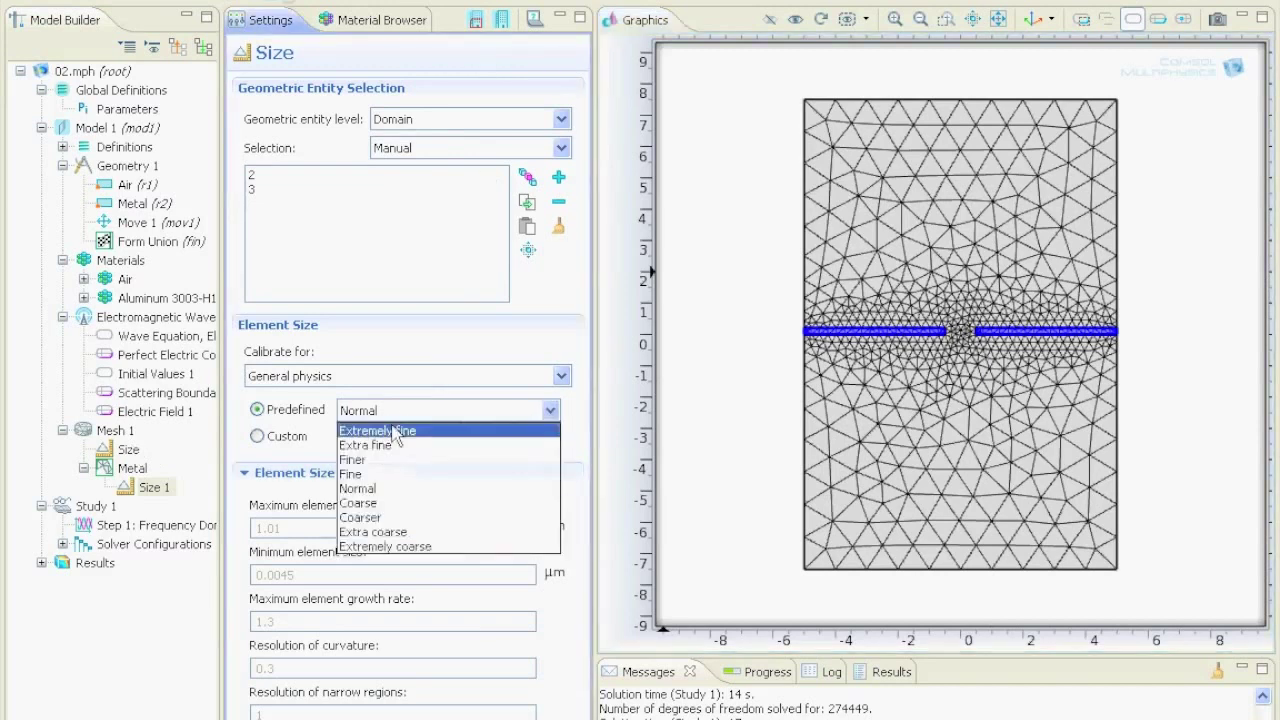
pyautogui.click(393, 432)
pyautogui.click(475, 24)
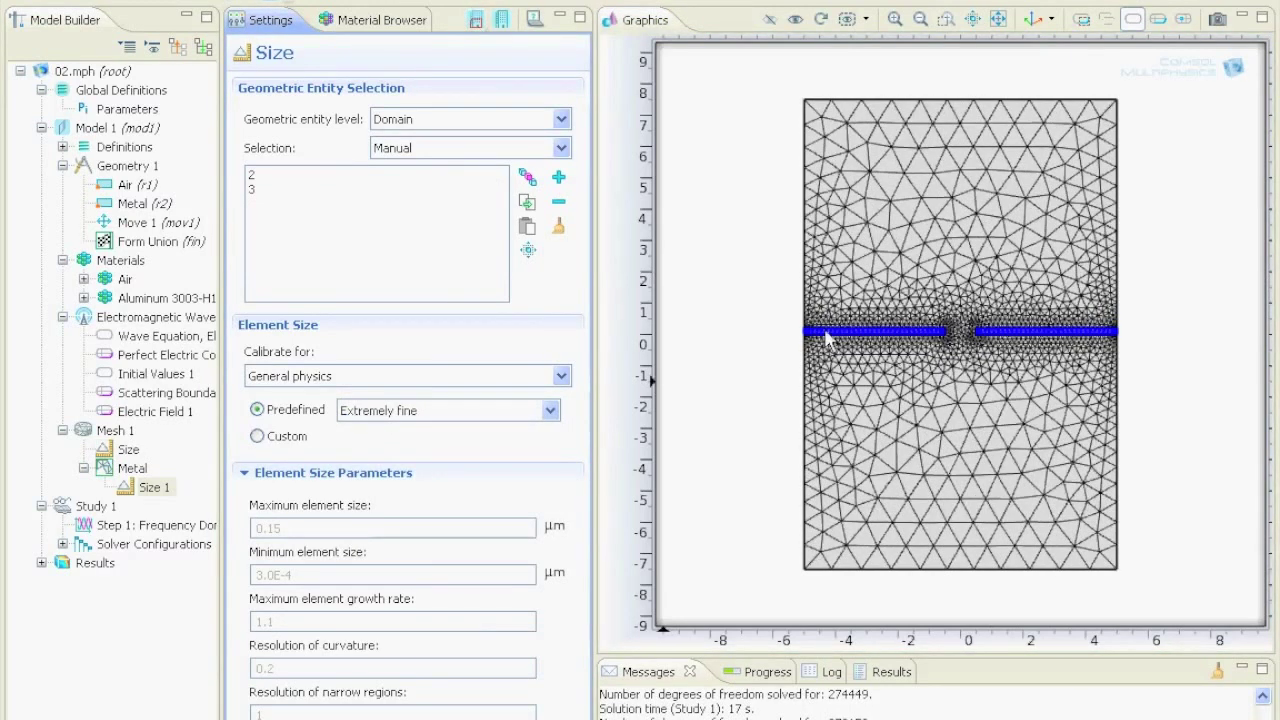
pyautogui.click(944, 22)
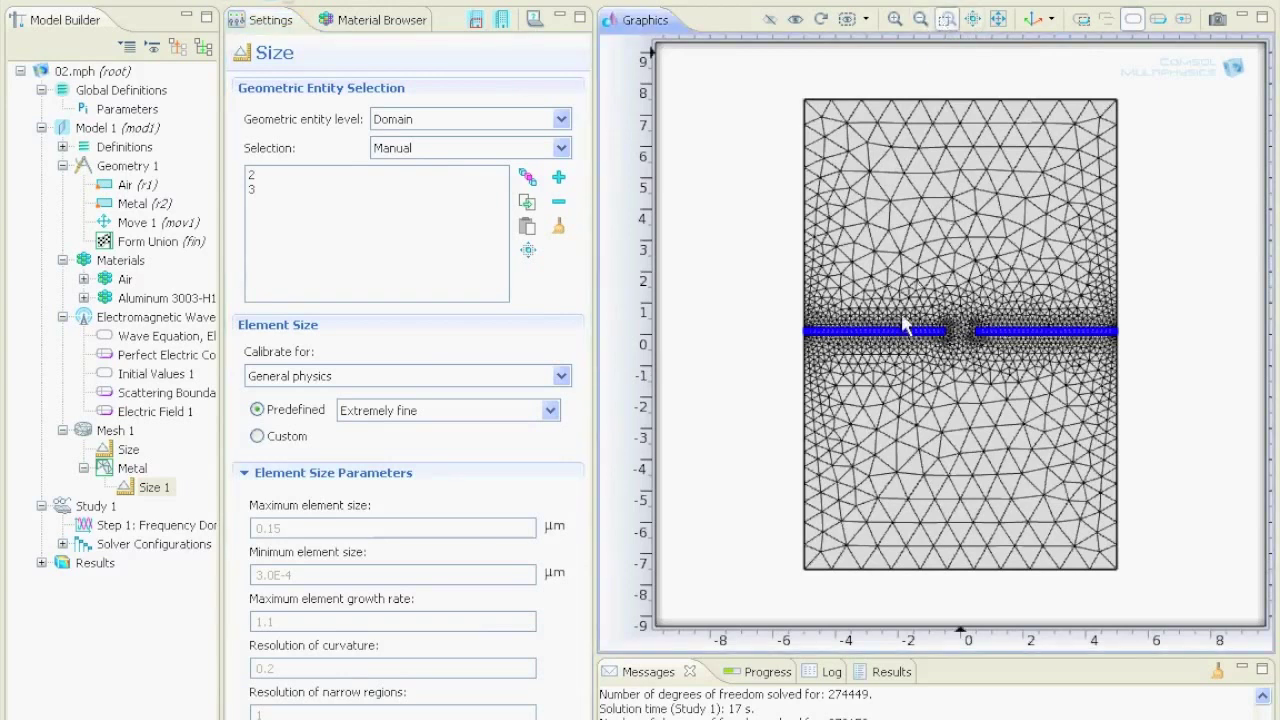
pyautogui.moveTo(905, 330); pyautogui.dragTo(942, 357)
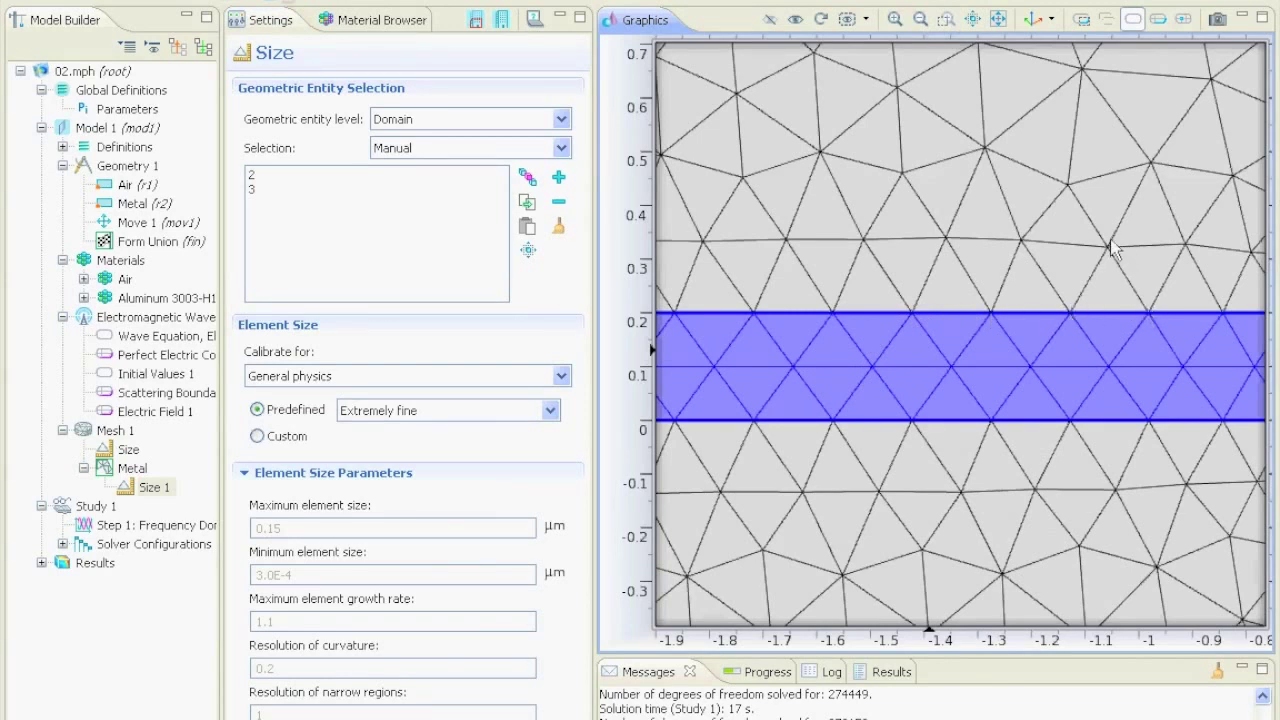
pyautogui.click(998, 20)
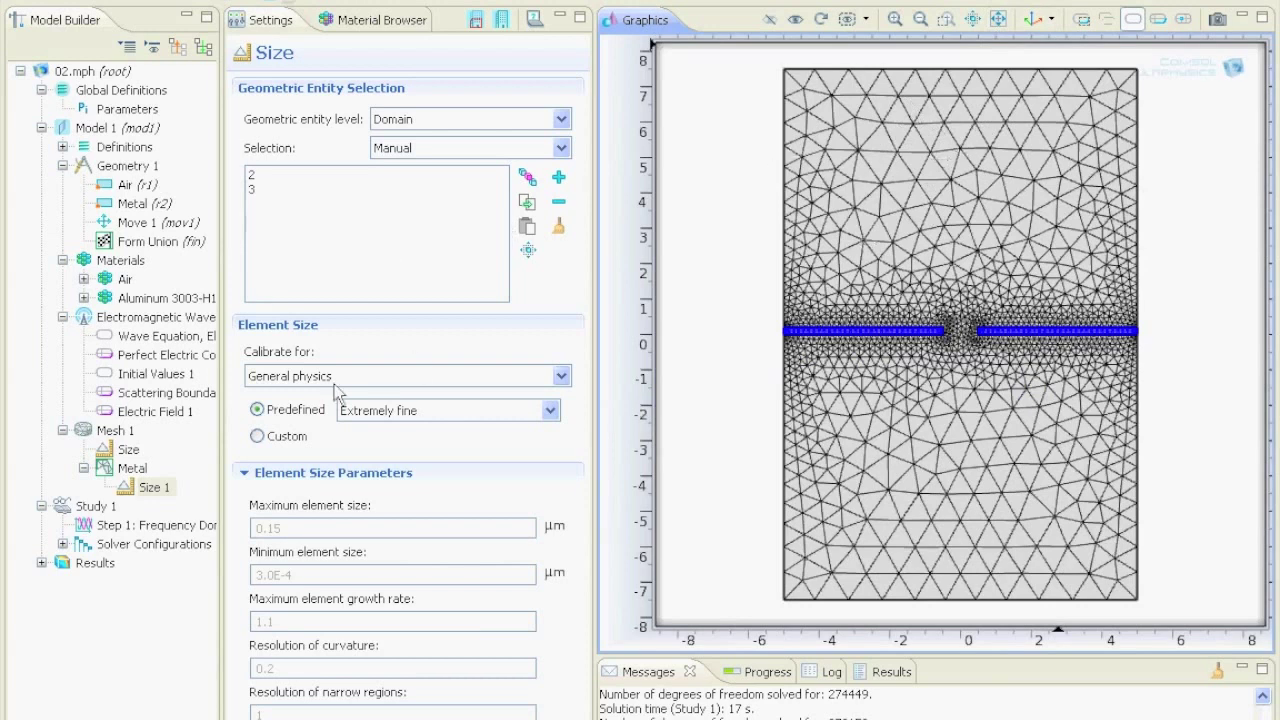
# Try the Extremely coarse overall element size and build the mesh
pyautogui.click(122, 451)
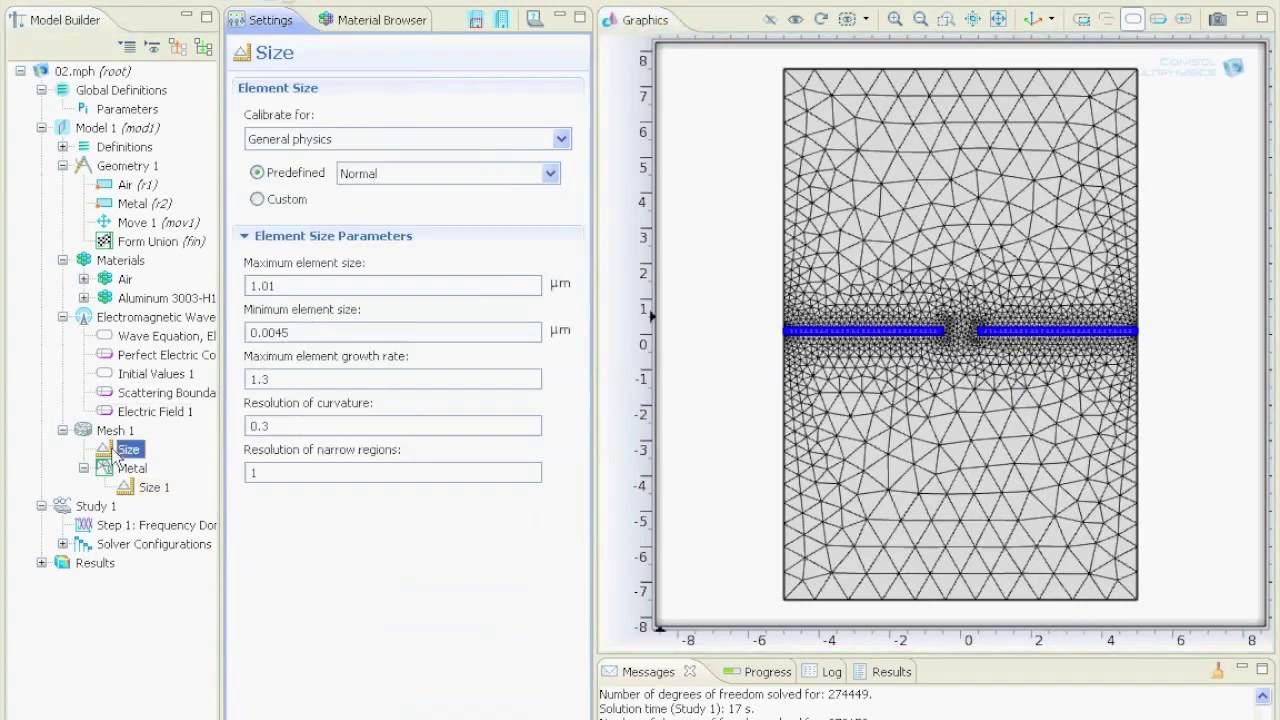
pyautogui.click(392, 175)
pyautogui.click(391, 176)
pyautogui.click(393, 178)
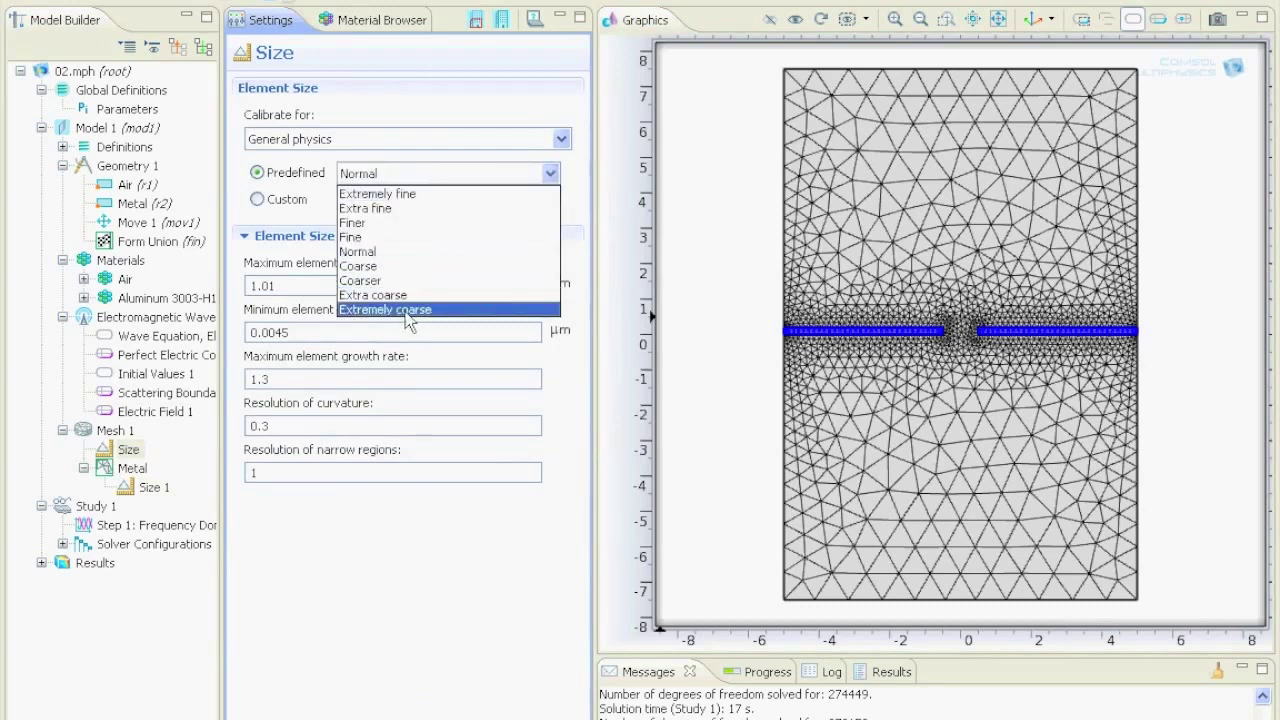
pyautogui.click(407, 314)
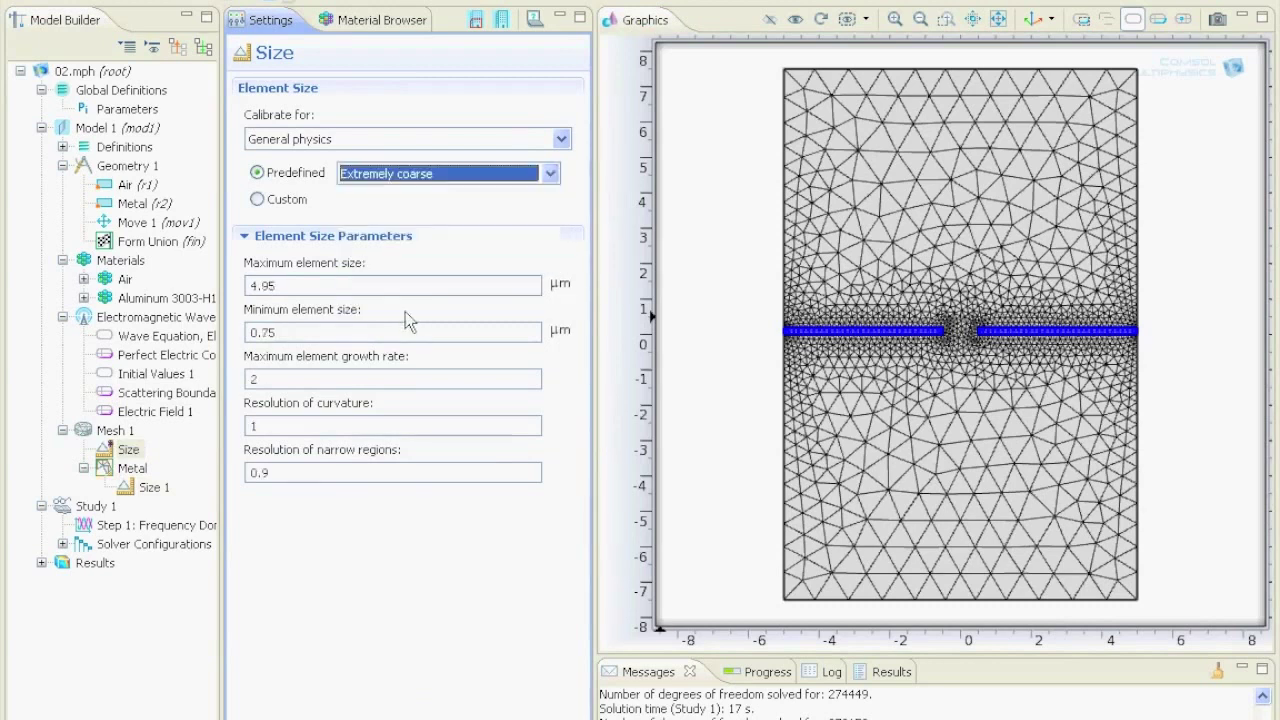
pyautogui.click(502, 19)
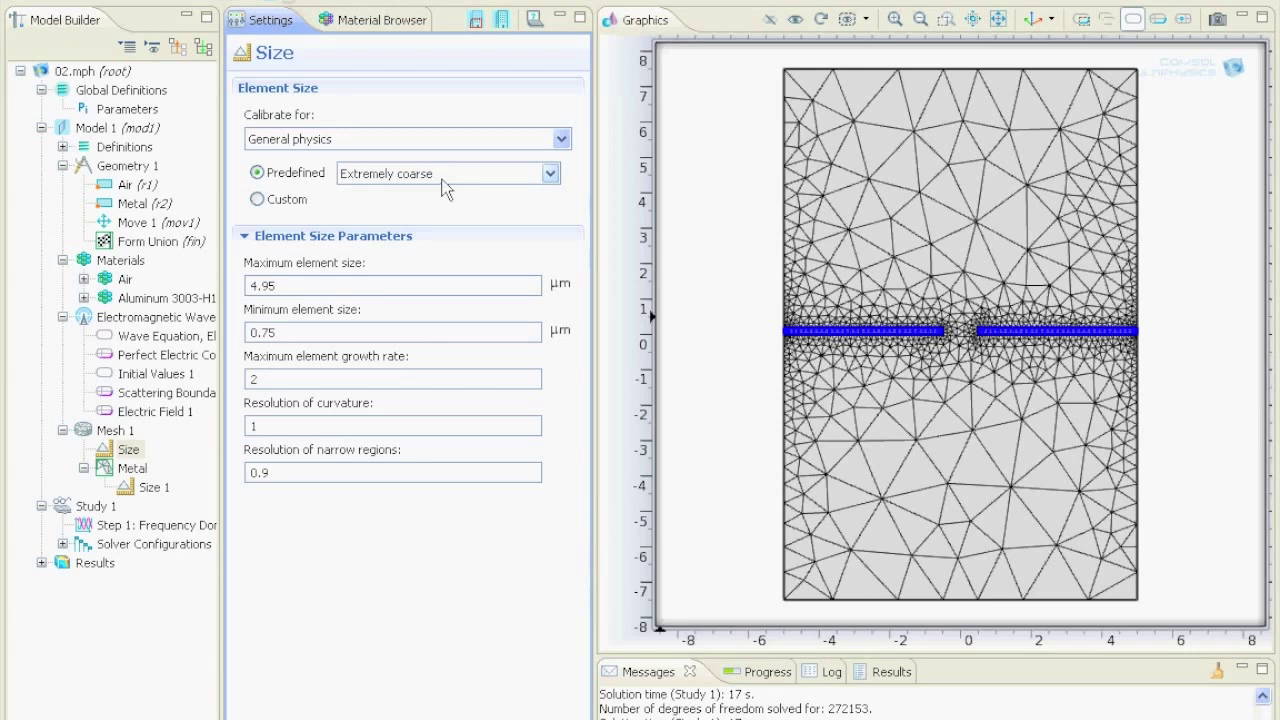
# Switch the overall size to Extremely fine, build all, and inspect the gap between the strips
pyautogui.click(445, 188)
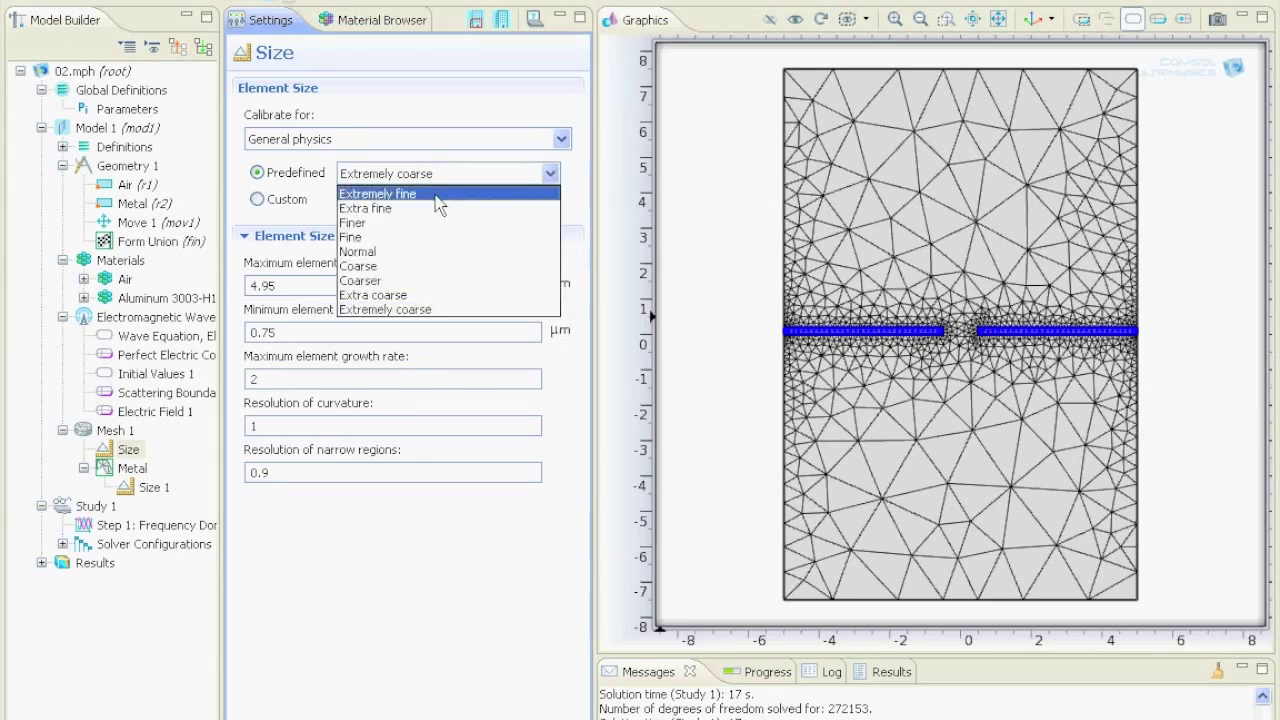
pyautogui.click(437, 195)
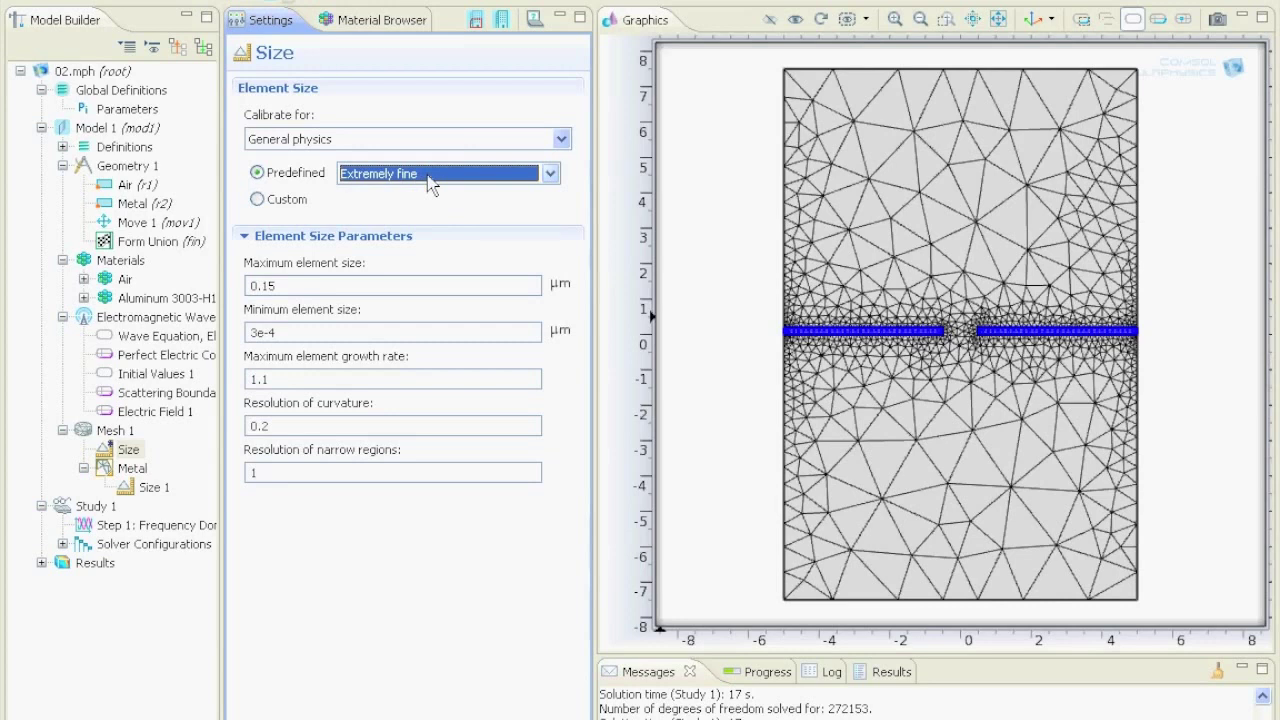
pyautogui.click(509, 22)
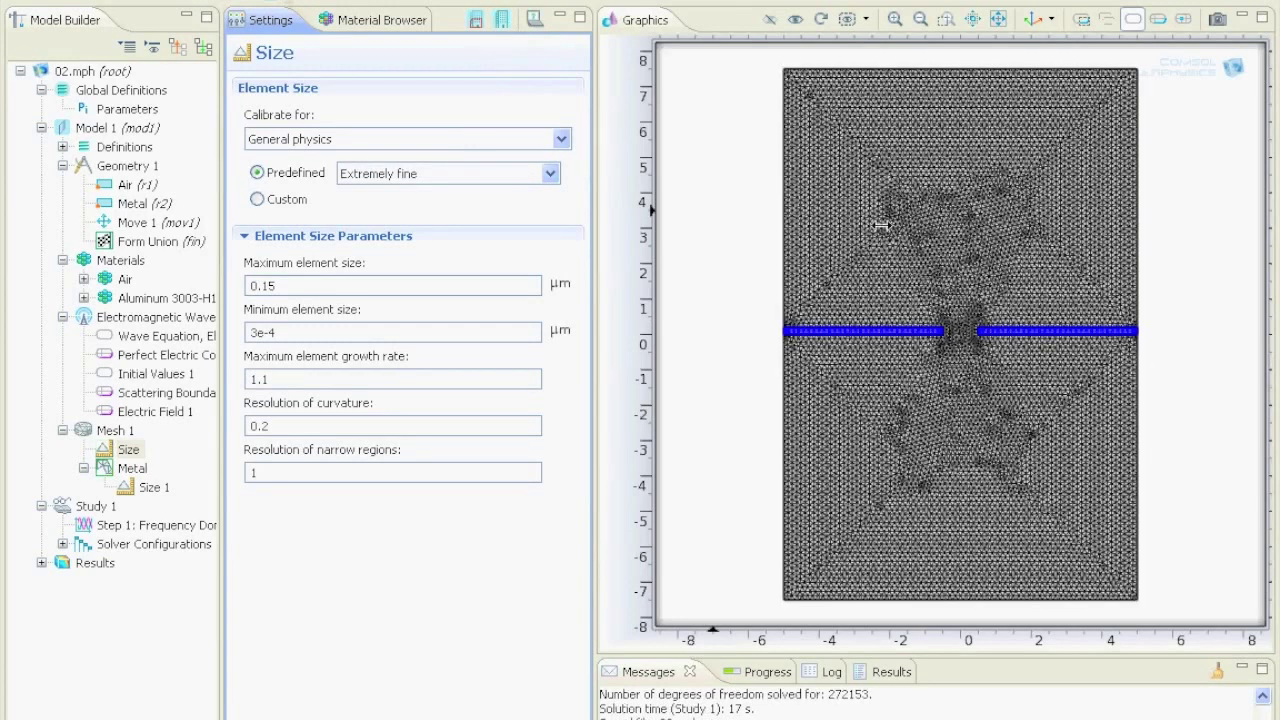
pyautogui.click(895, 19)
pyautogui.click(895, 19)
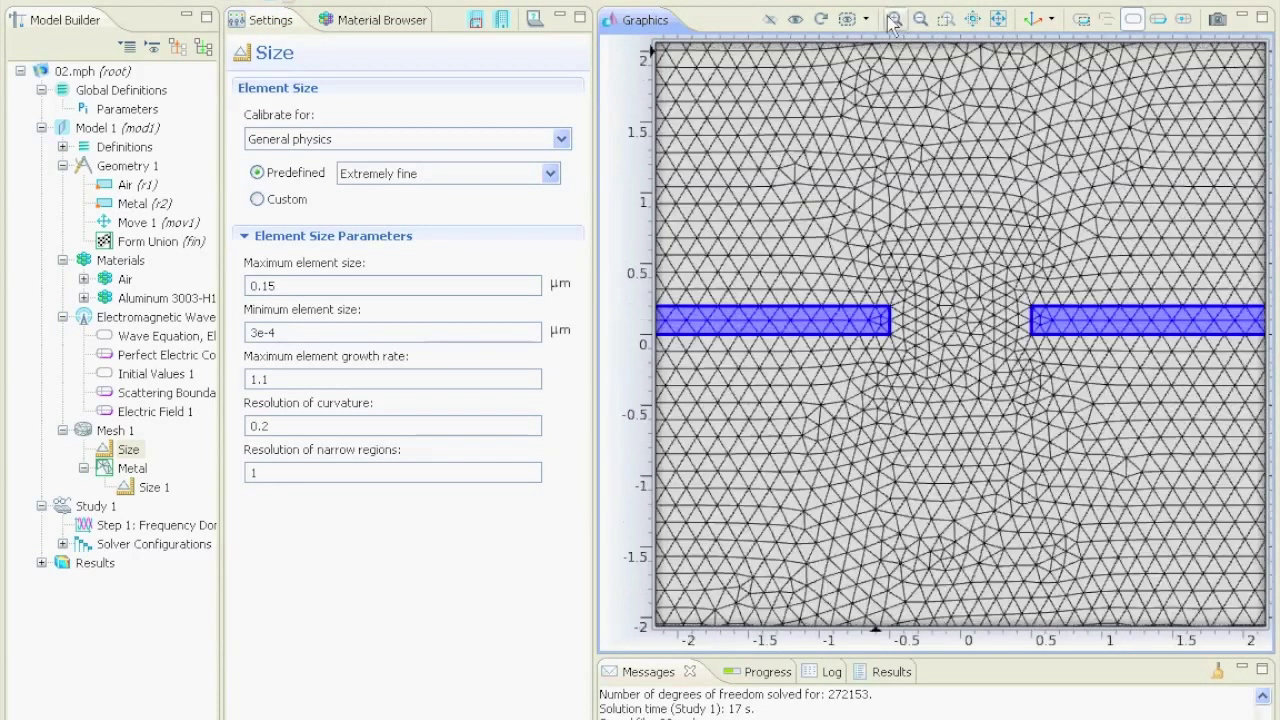
pyautogui.click(891, 20)
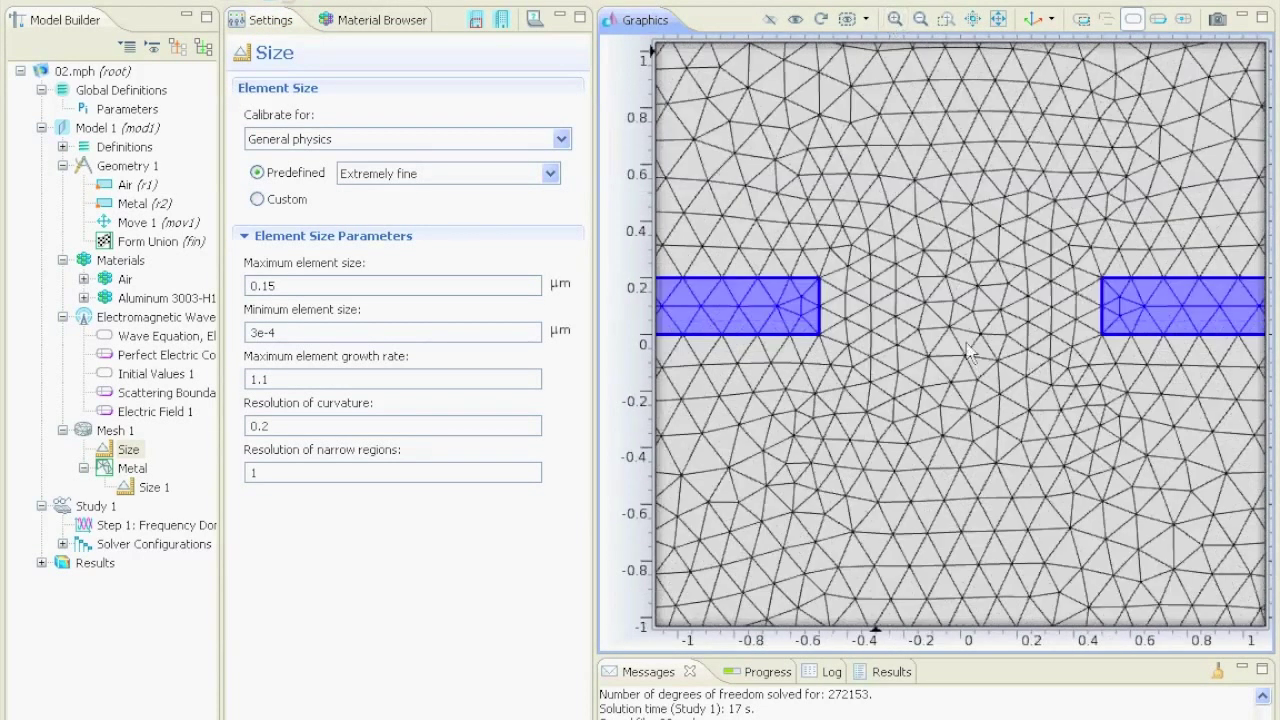
pyautogui.click(998, 19)
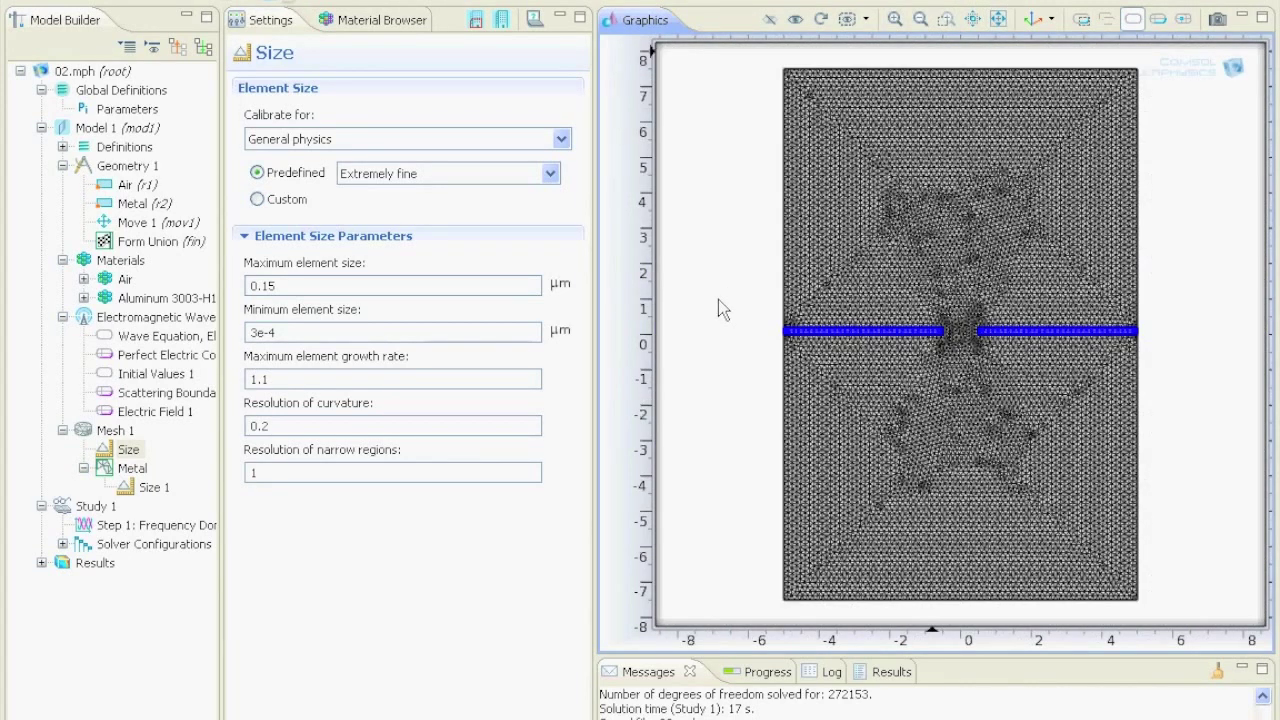
pyautogui.click(128, 110)
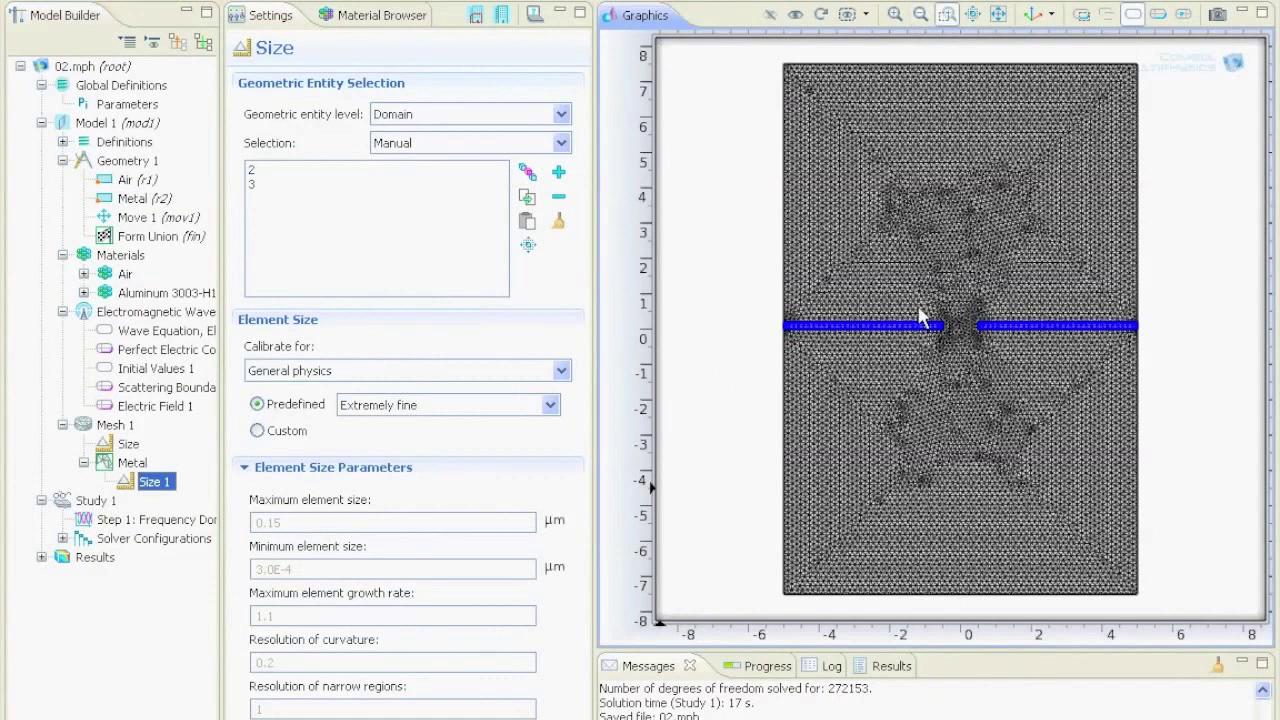
# Switch the metal Size 1 to custom with a maximum element size and build
pyautogui.moveTo(952, 341); pyautogui.dragTo(951, 341)
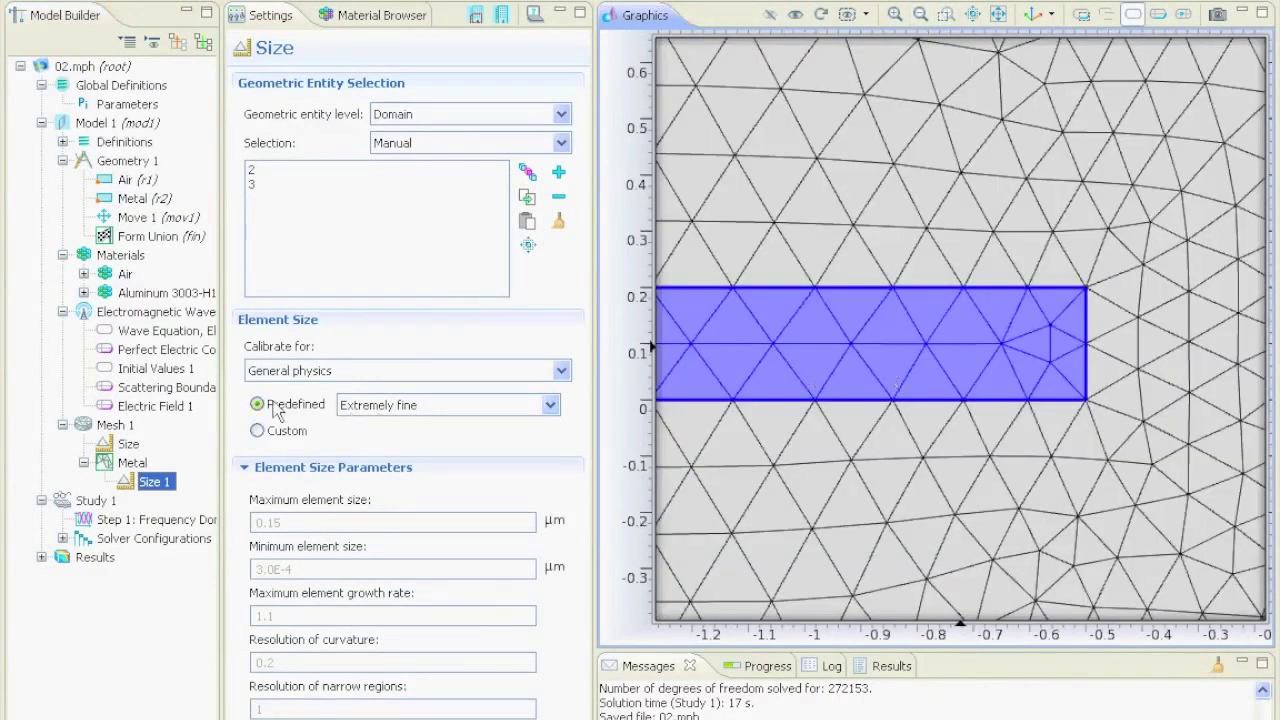
pyautogui.click(128, 465)
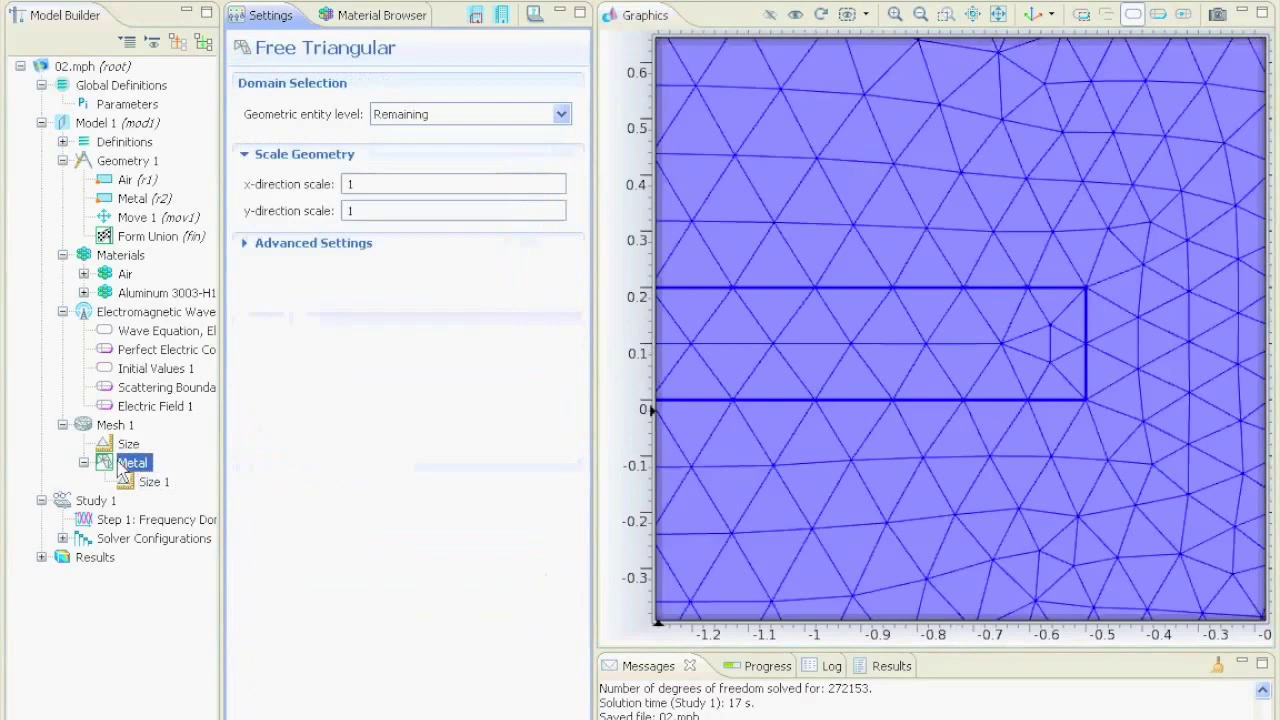
pyautogui.click(150, 482)
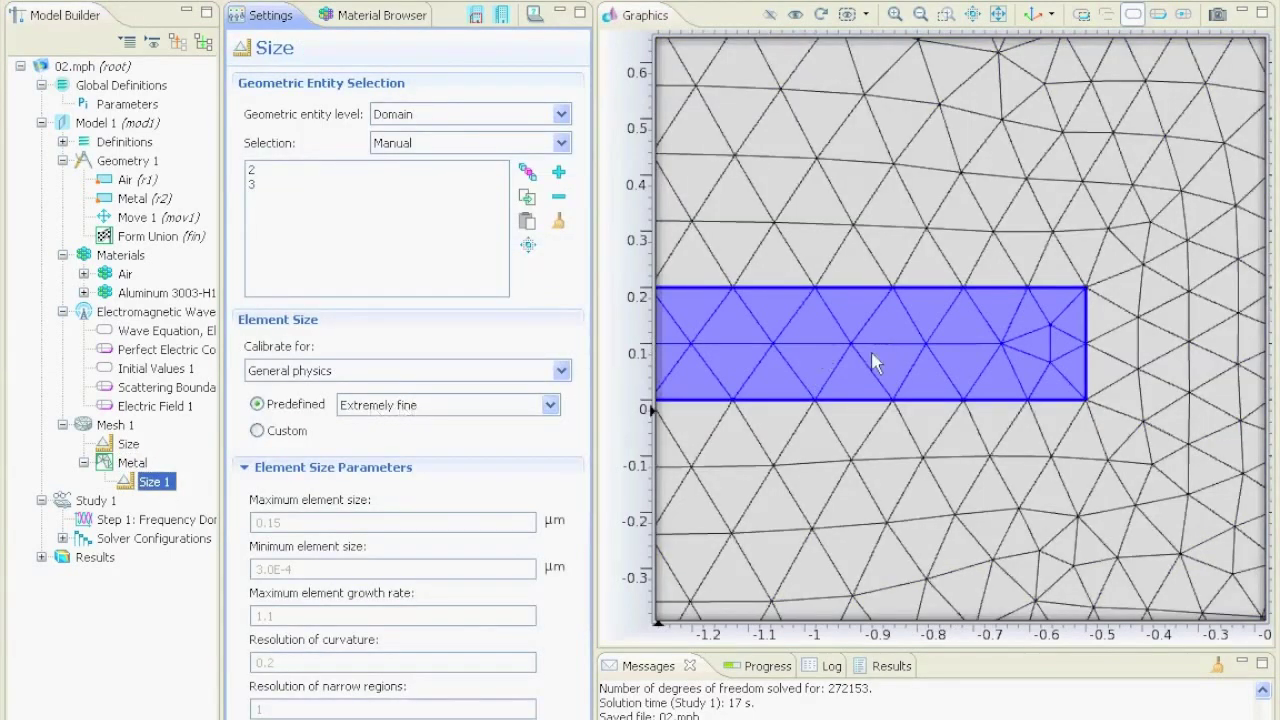
pyautogui.click(257, 431)
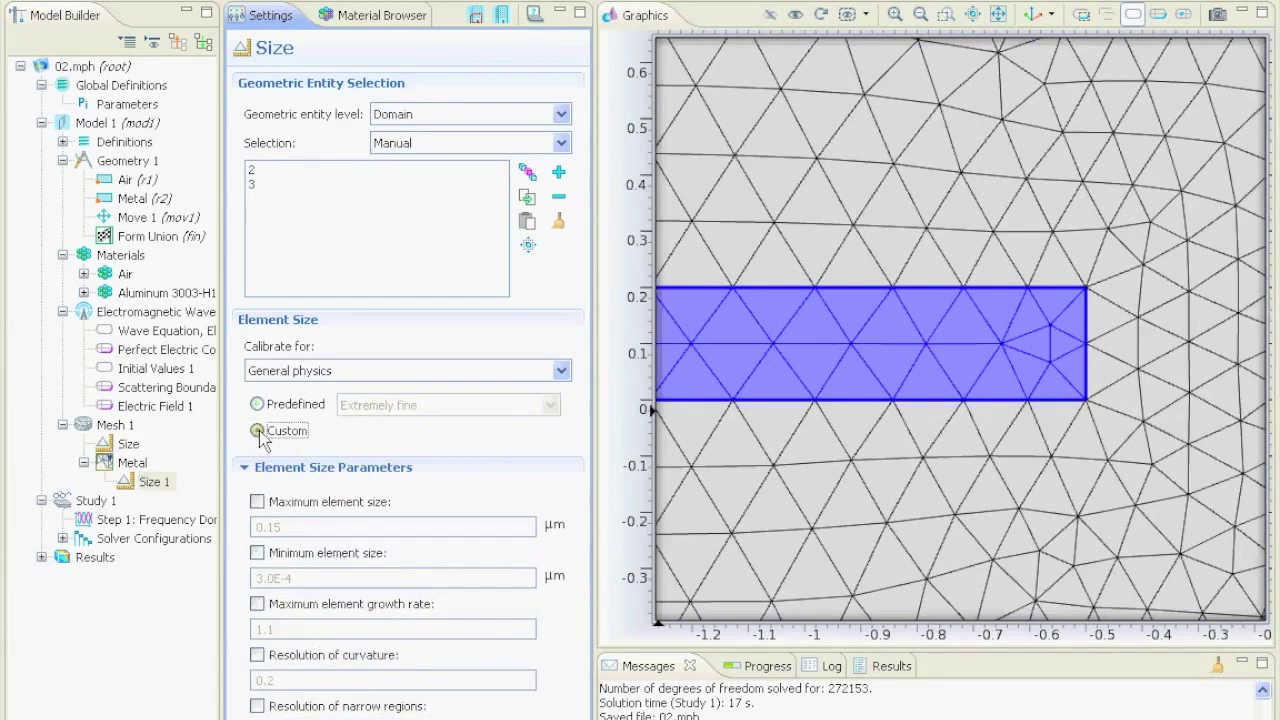
pyautogui.click(257, 502)
pyautogui.click(477, 18)
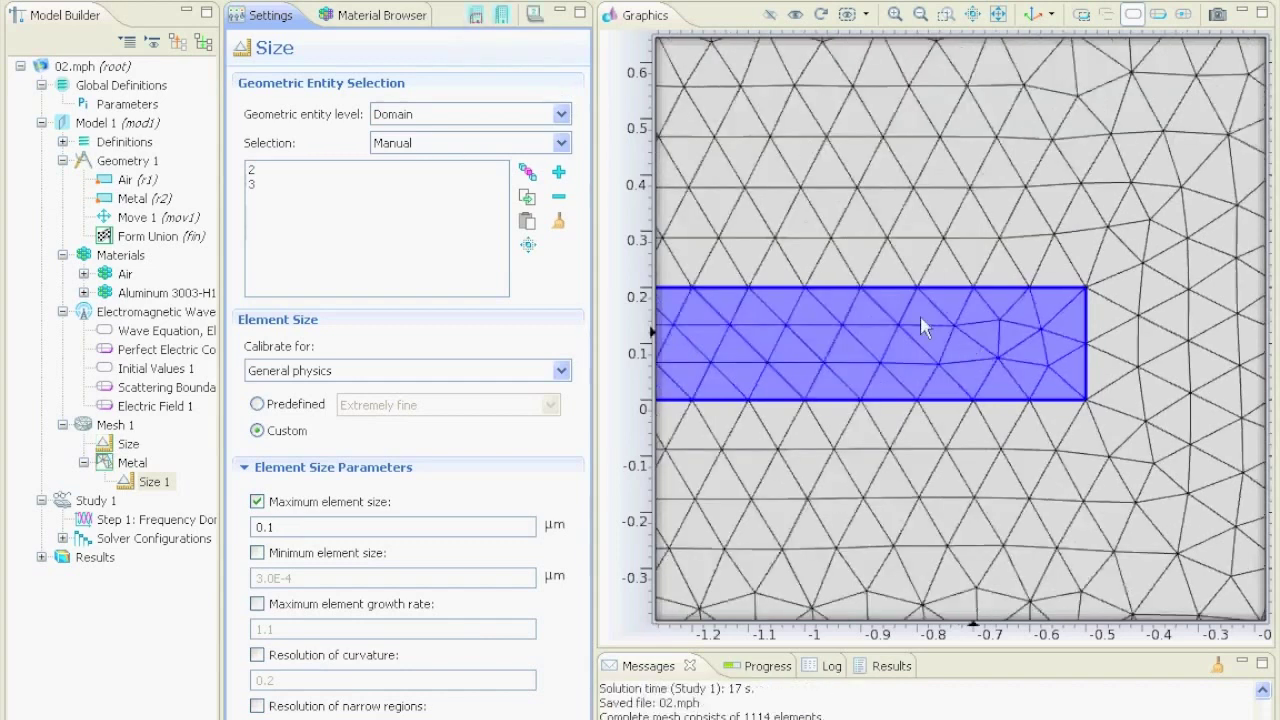
# Lower the metal maximum element size to 0.05, then 0.01 µm, rebuilding each time
pyautogui.click(296, 524)
pyautogui.write('5')
pyautogui.click(477, 18)
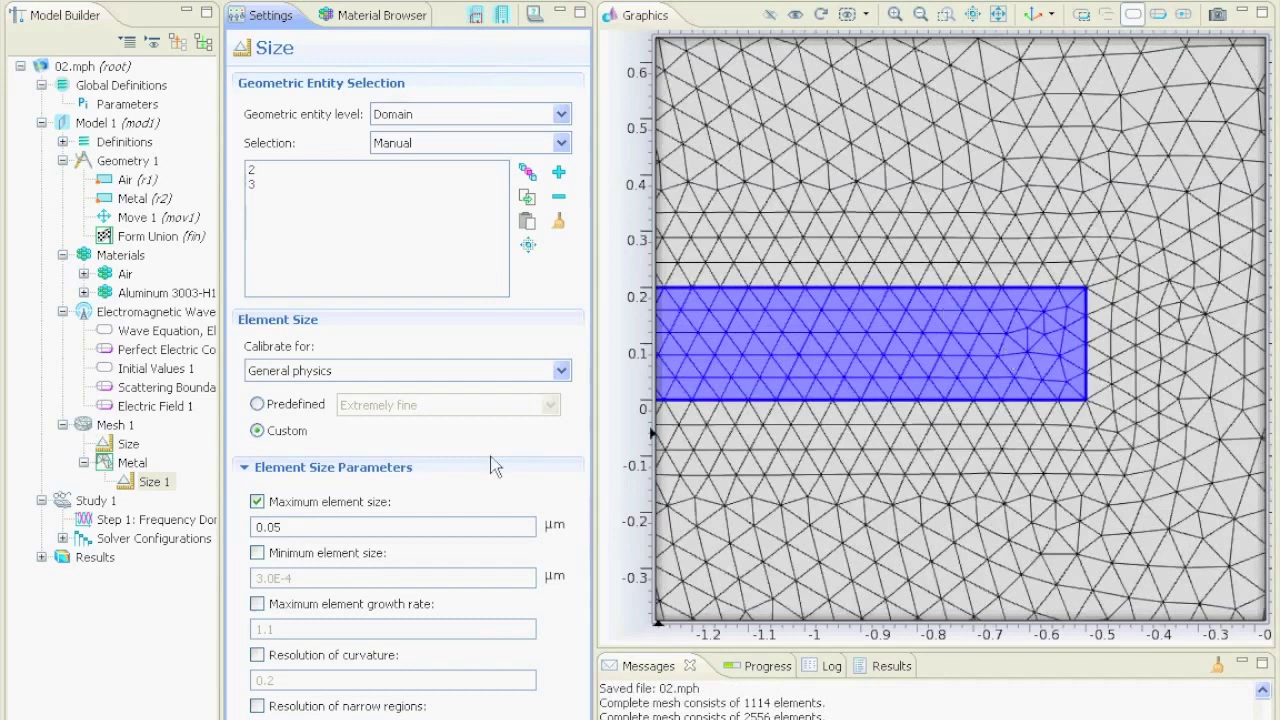
pyautogui.click(373, 523)
pyautogui.click(477, 16)
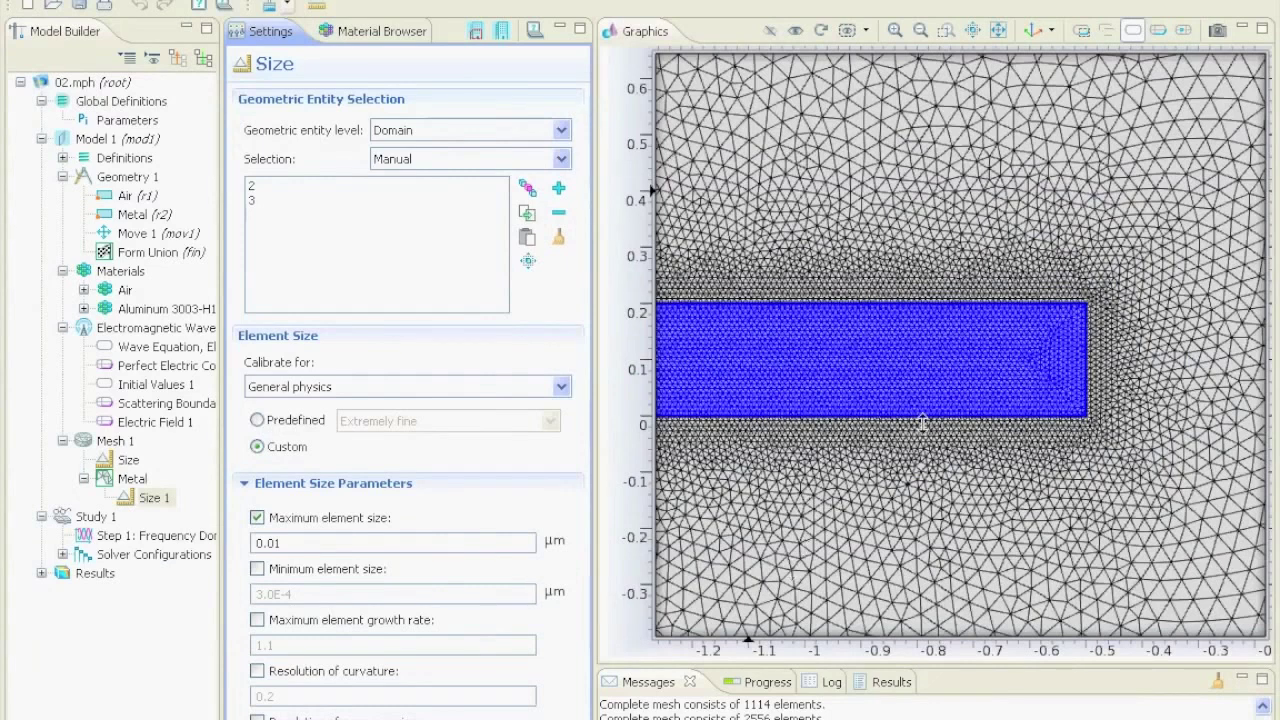
# Inspect the refined mesh at the metal strip's right corner, then show the overall Size settings
pyautogui.click(948, 30)
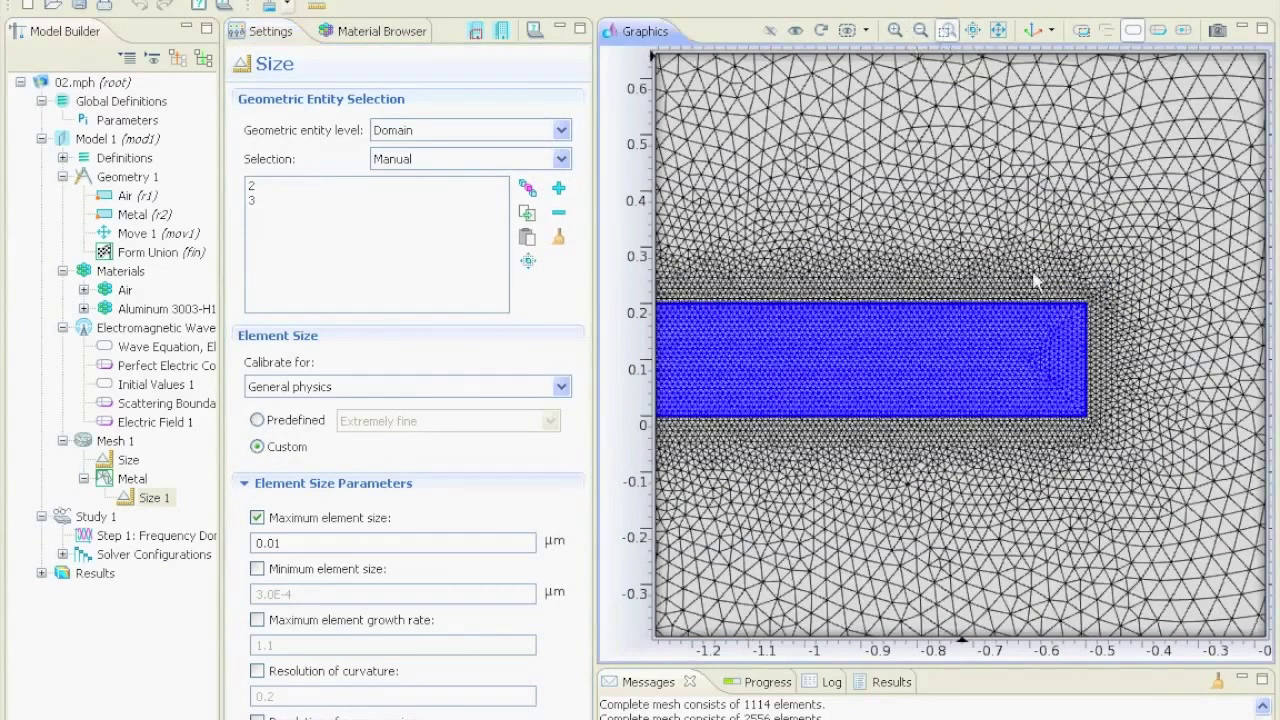
pyautogui.moveTo(1037, 257); pyautogui.dragTo(1098, 377)
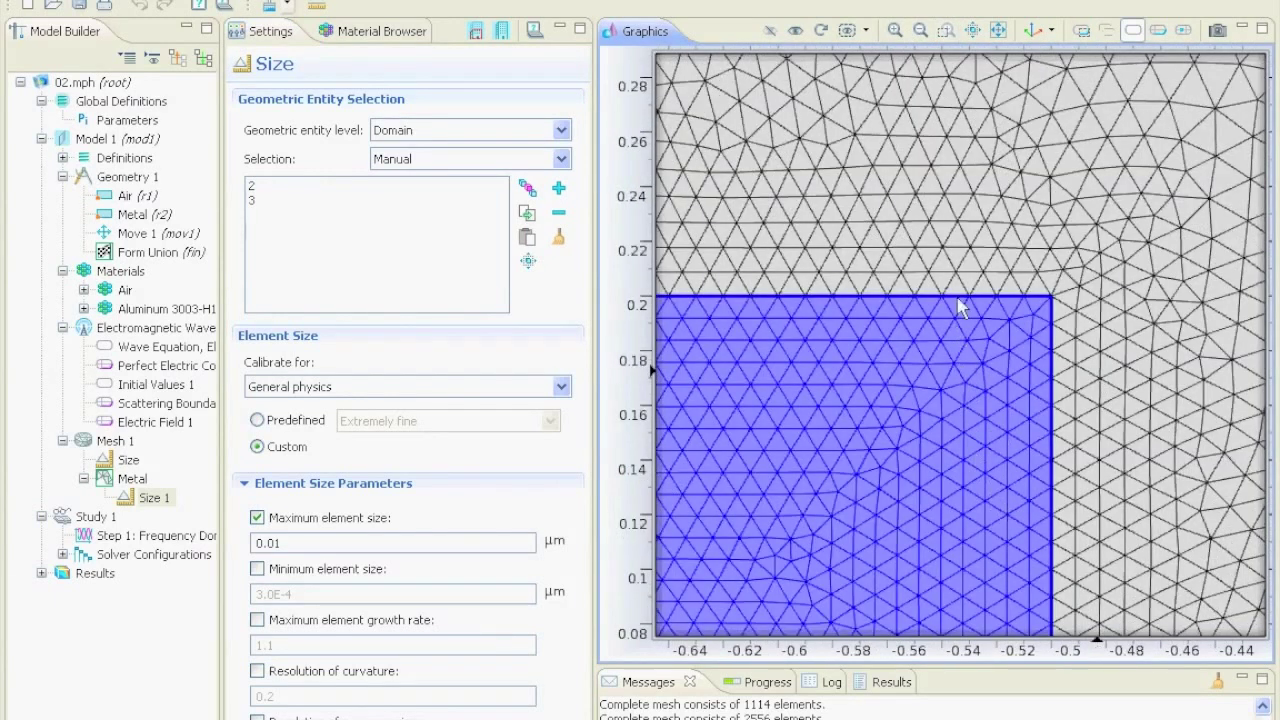
pyautogui.click(998, 30)
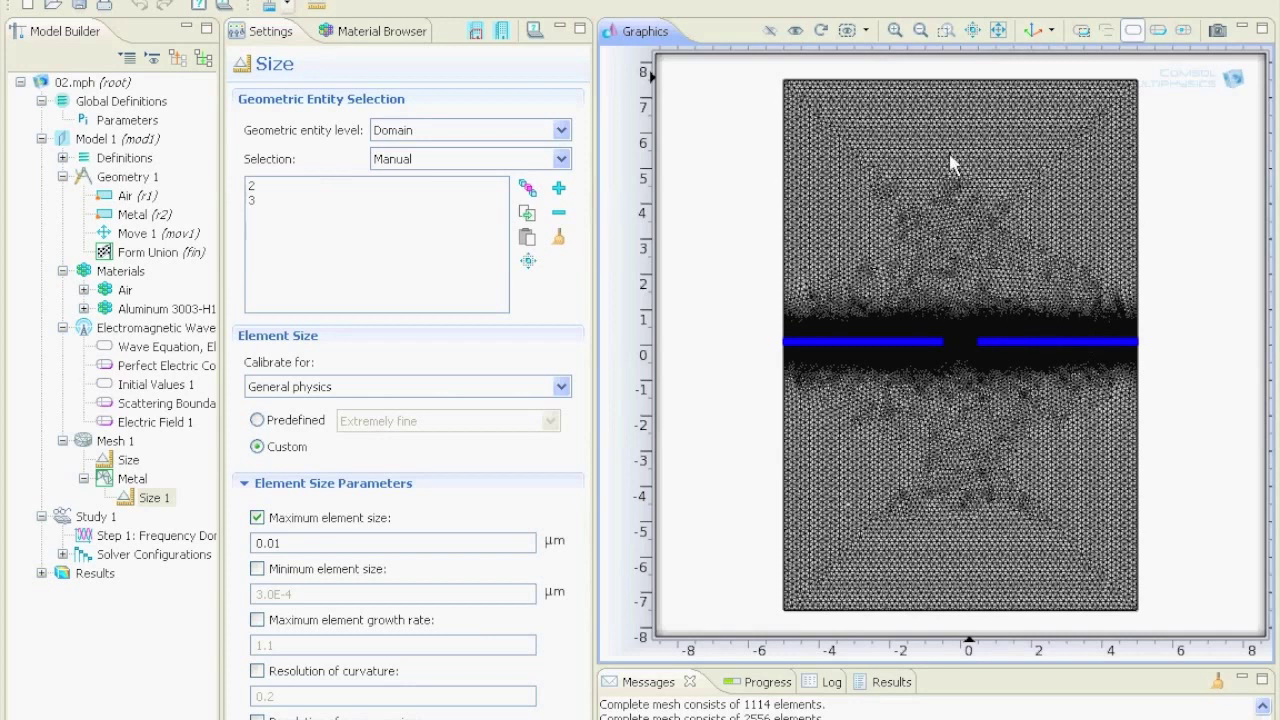
pyautogui.click(128, 461)
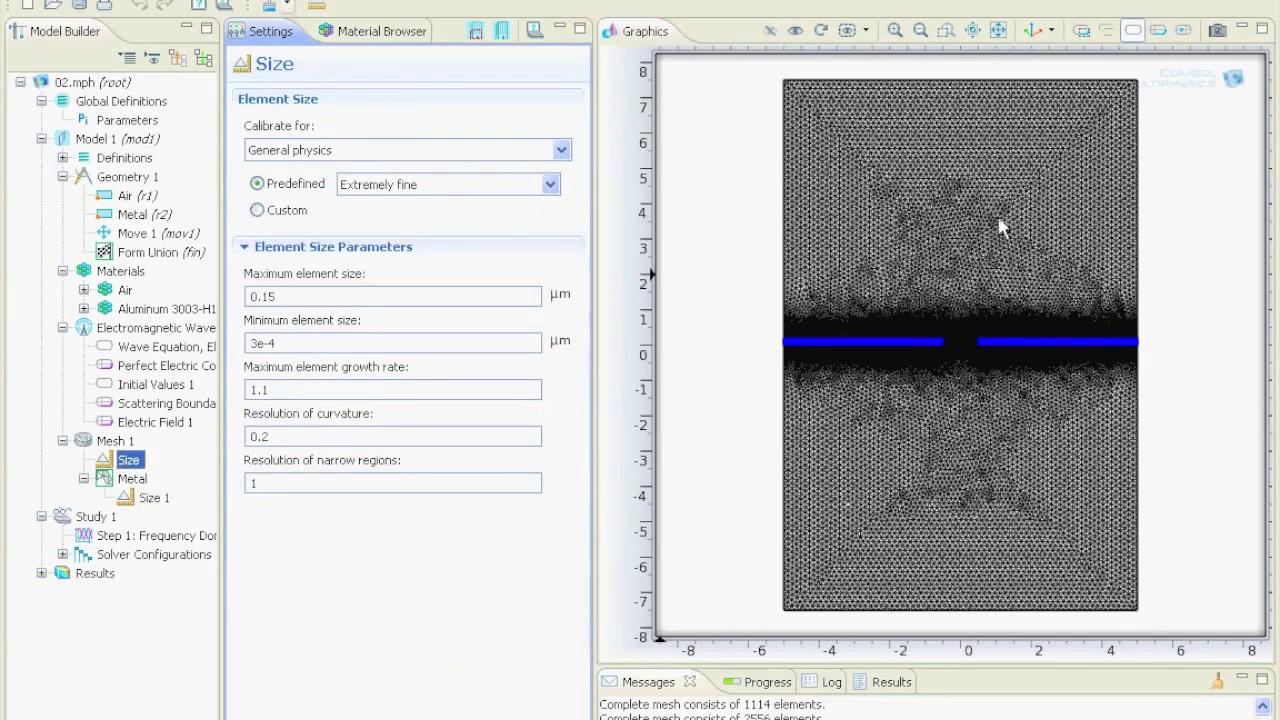
# Change the overall predefined element size to Coarser
pyautogui.click(435, 185)
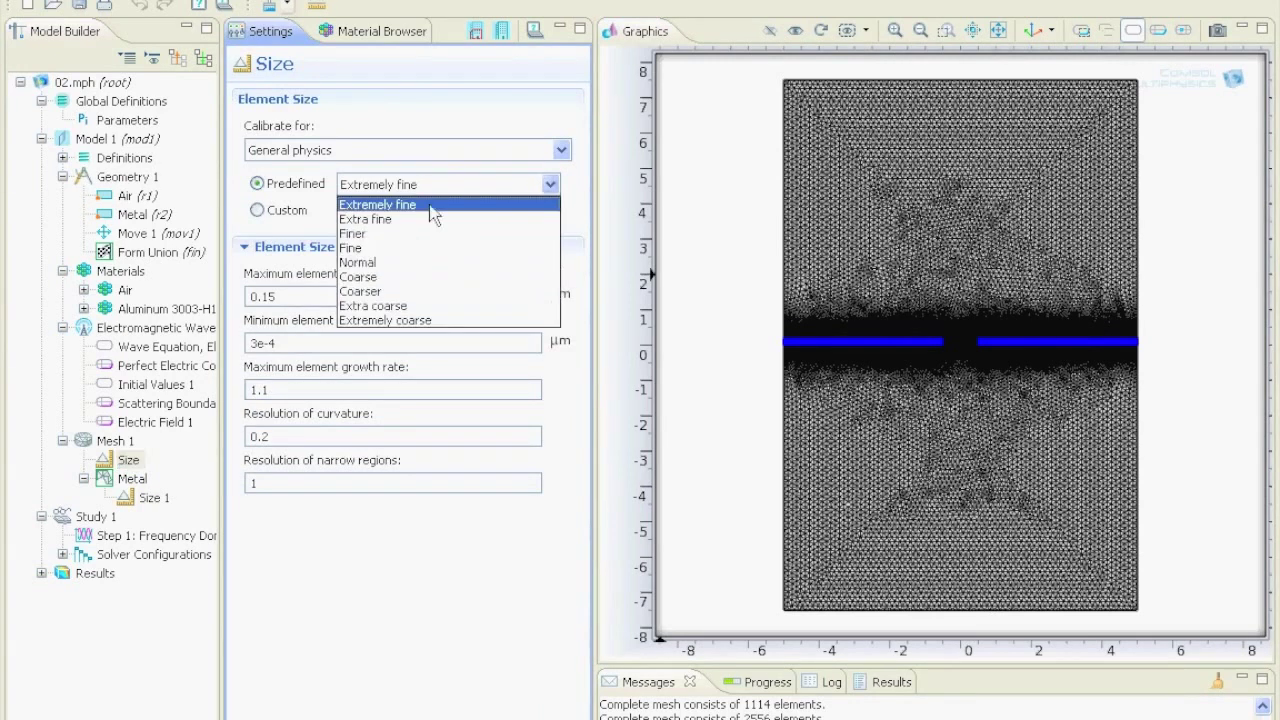
pyautogui.click(398, 291)
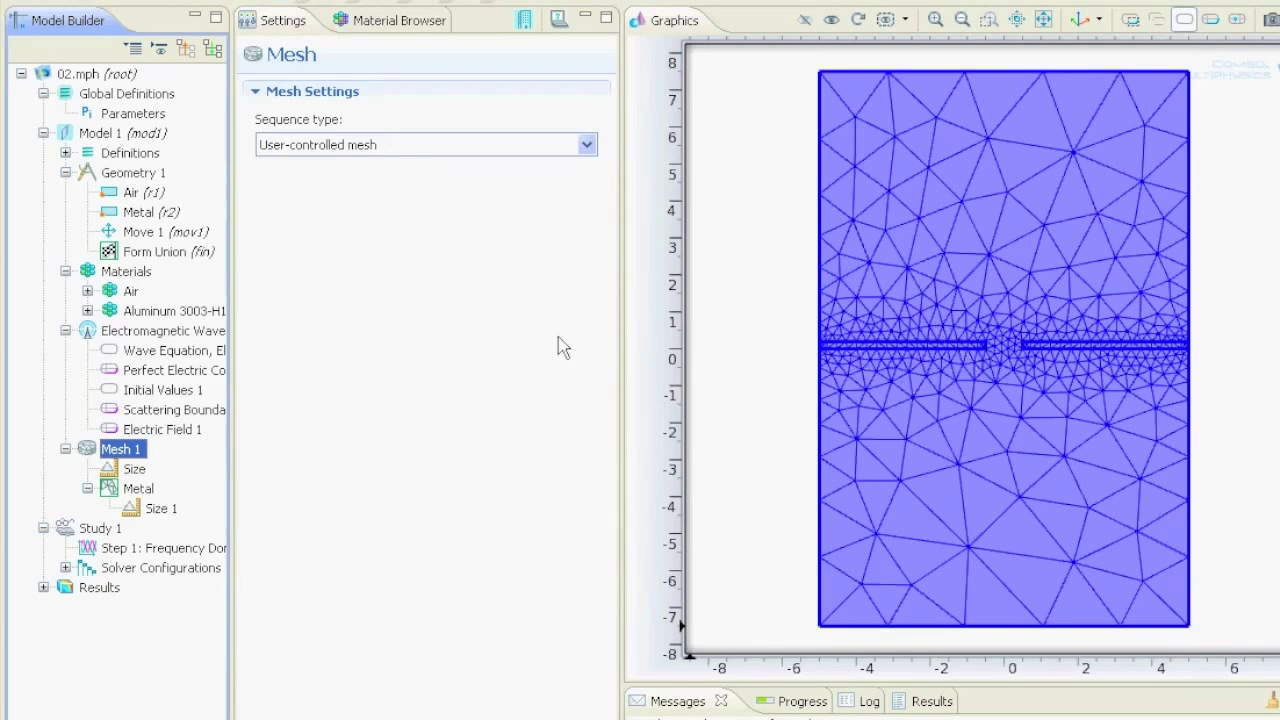
# Clear the mesh and show the metal domains' Size 1 settings (Fine, 0.795 µm maximum)
pyautogui.rightClick(127, 455)
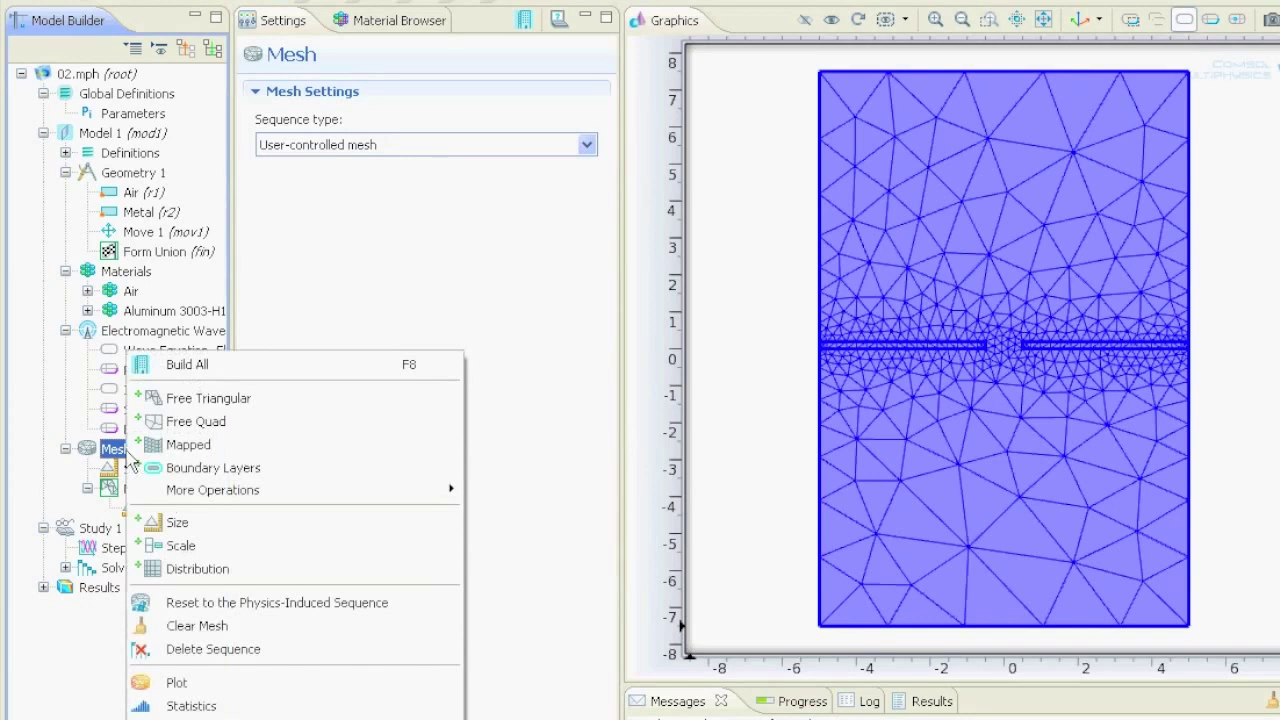
pyautogui.click(218, 630)
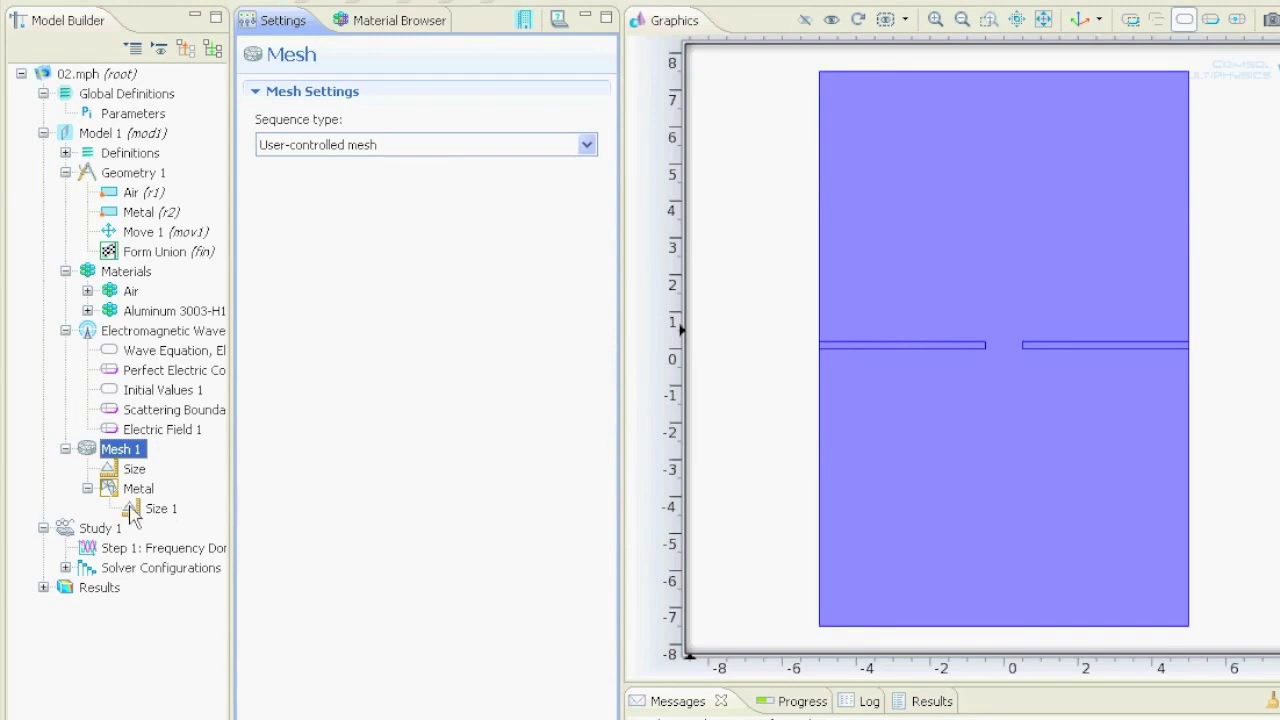
pyautogui.click(138, 488)
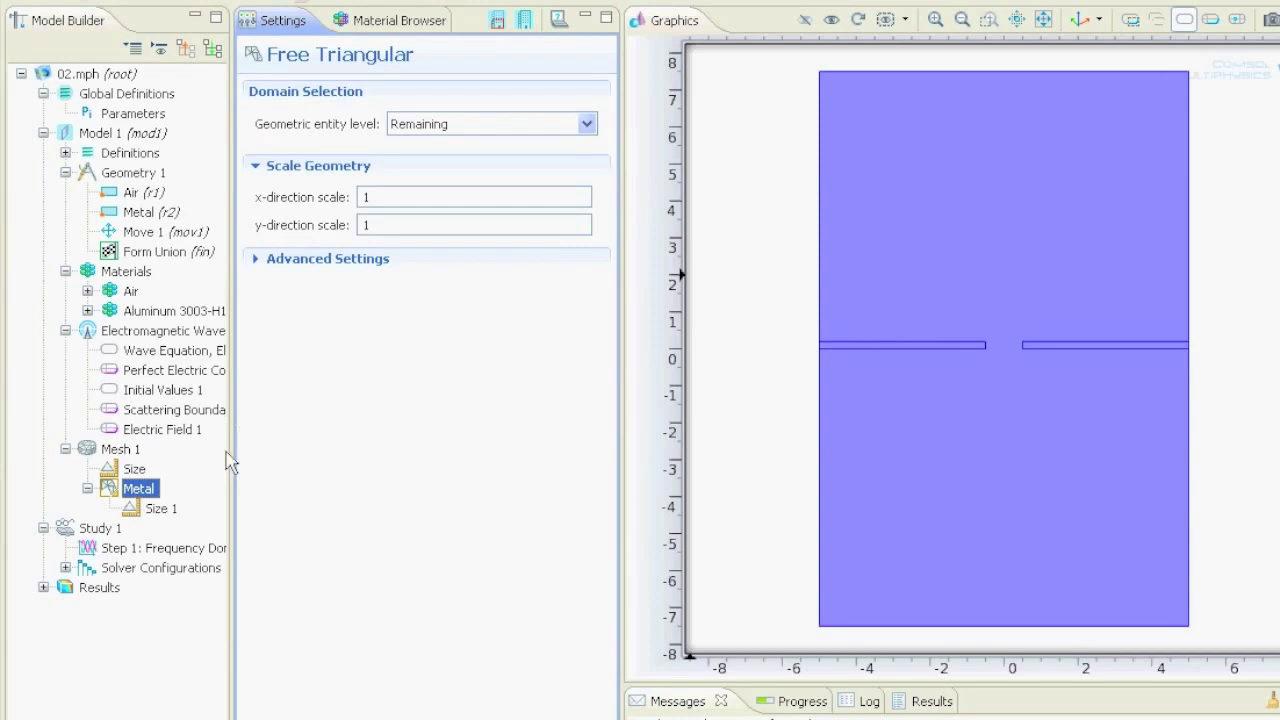
pyautogui.click(161, 510)
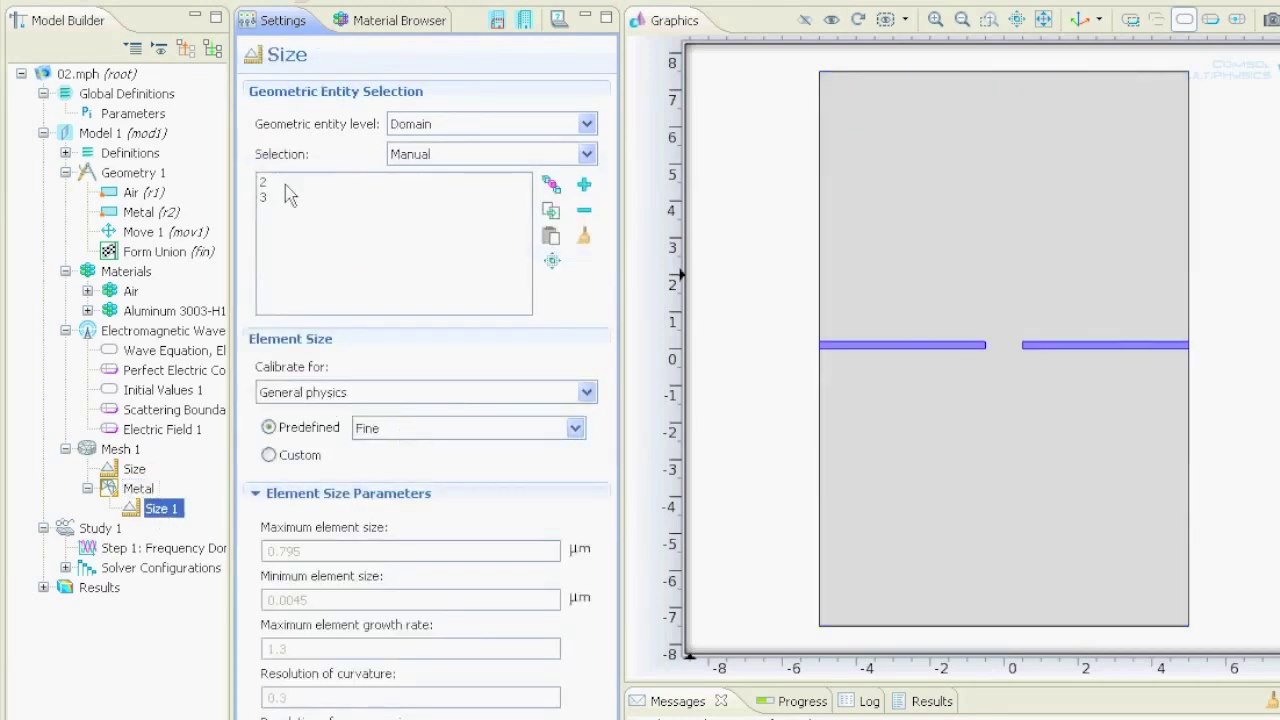
# Build the mesh and add a Distribution 1 node under the Metal meshing step
pyautogui.click(524, 22)
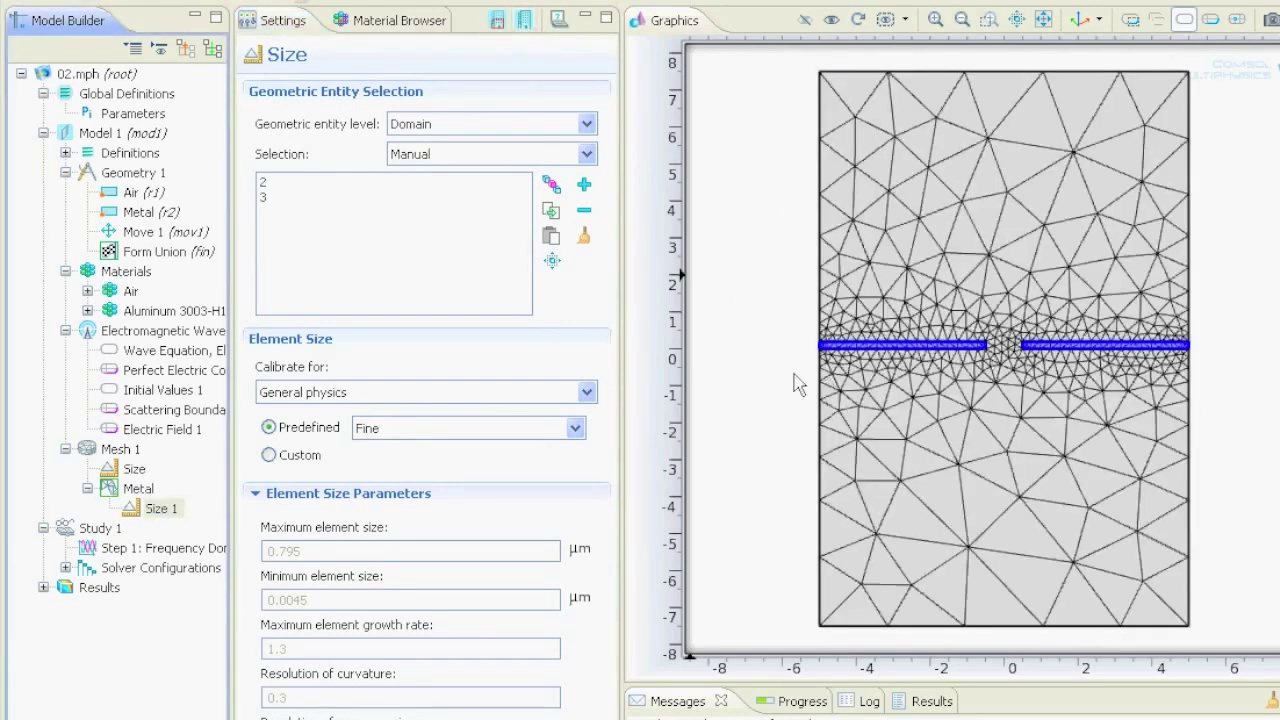
pyautogui.rightClick(139, 490)
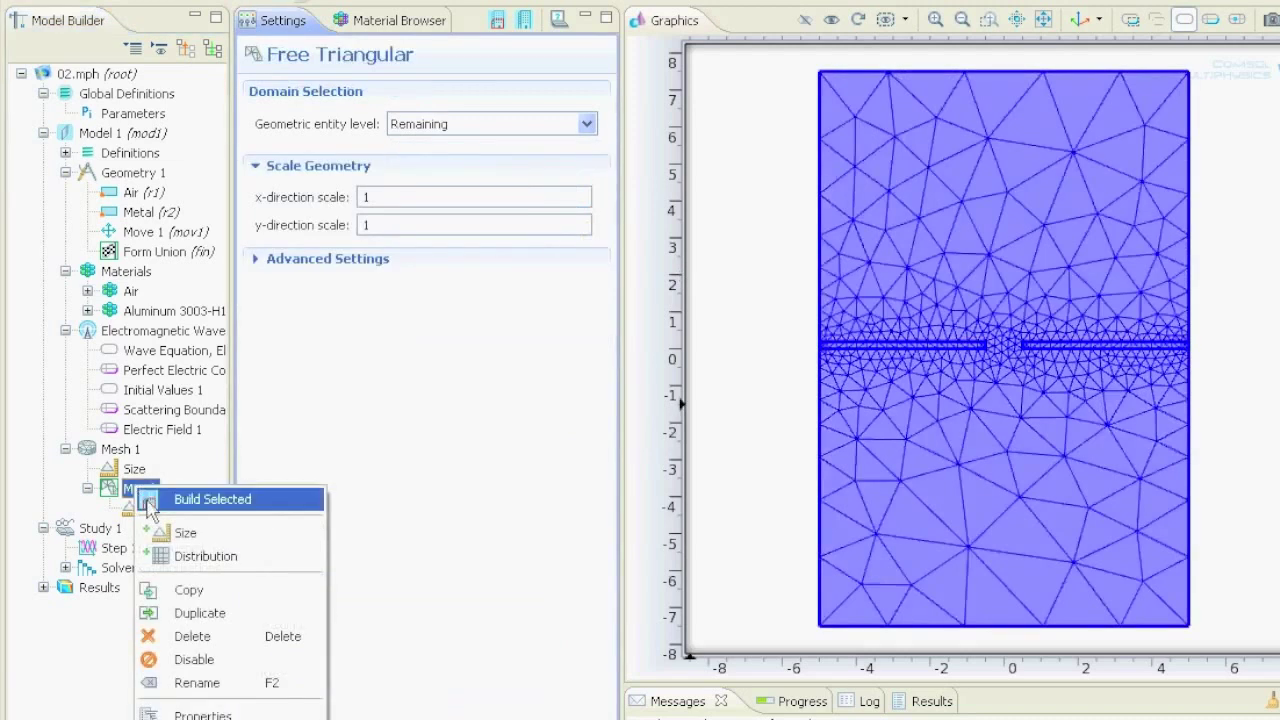
pyautogui.click(243, 566)
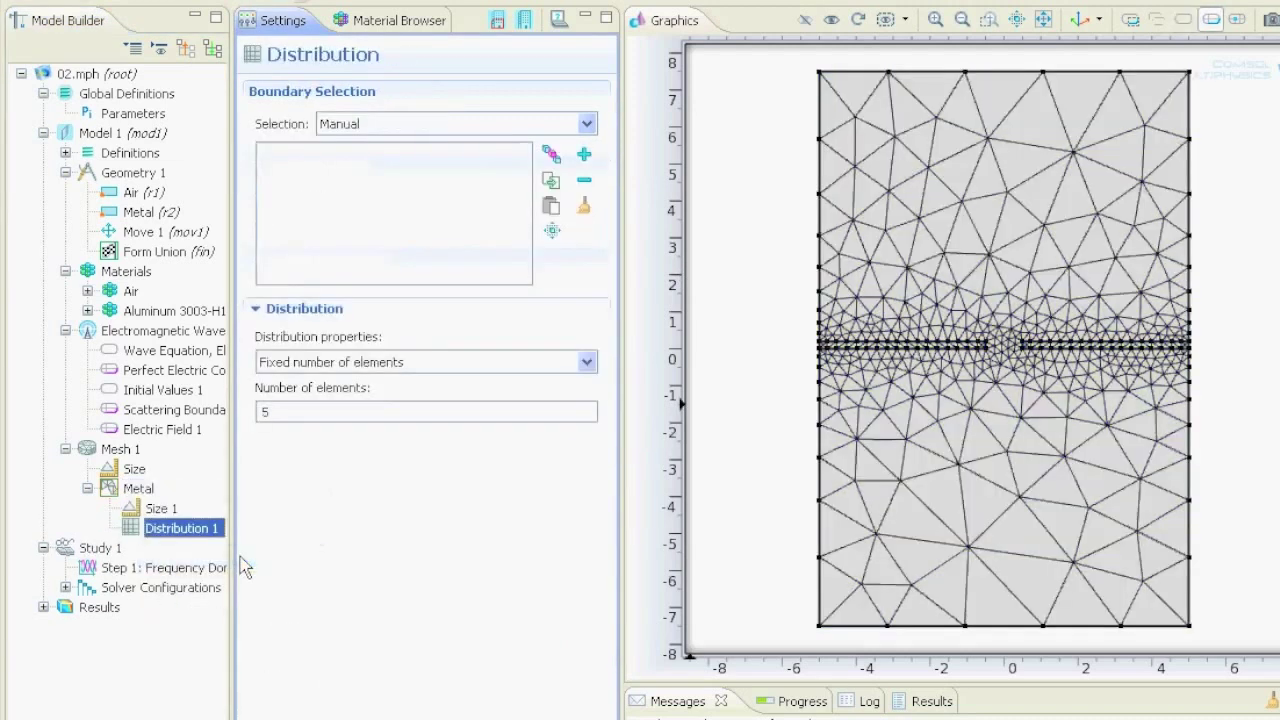
# Apply Distribution 1 to top boundary 7 with 20 elements and build the mesh
pyautogui.click(999, 82)
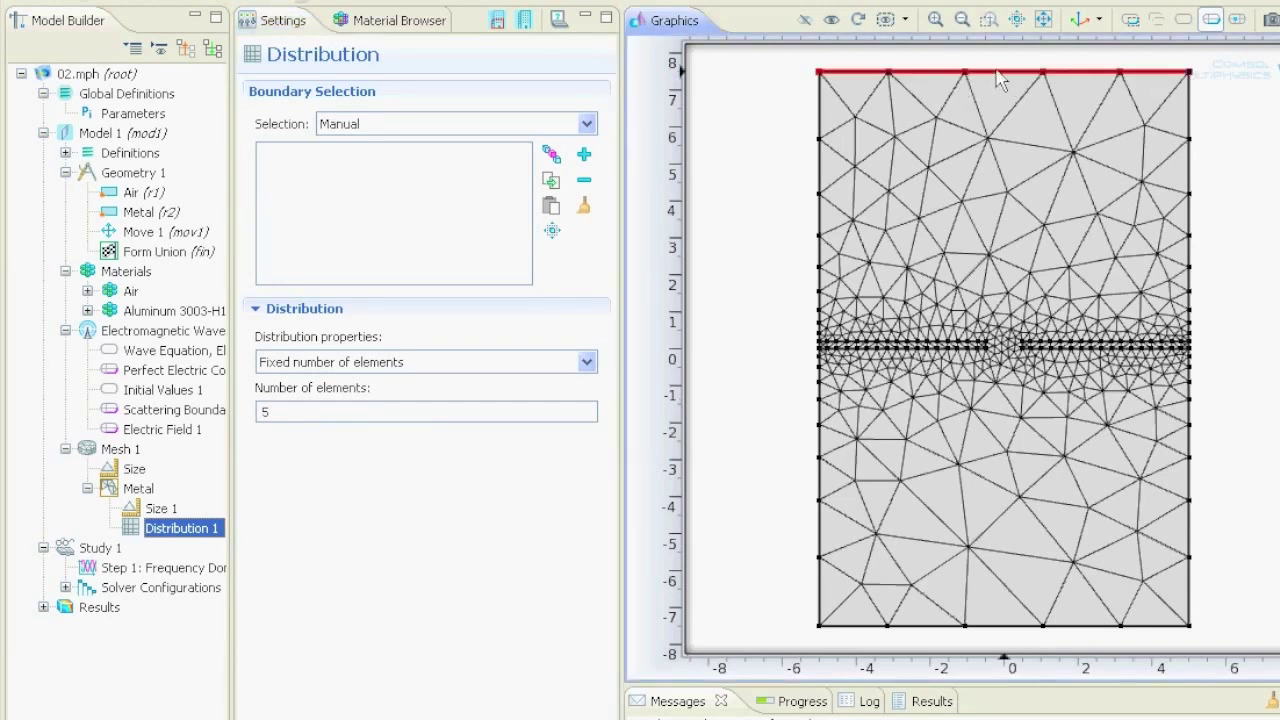
pyautogui.click(999, 82)
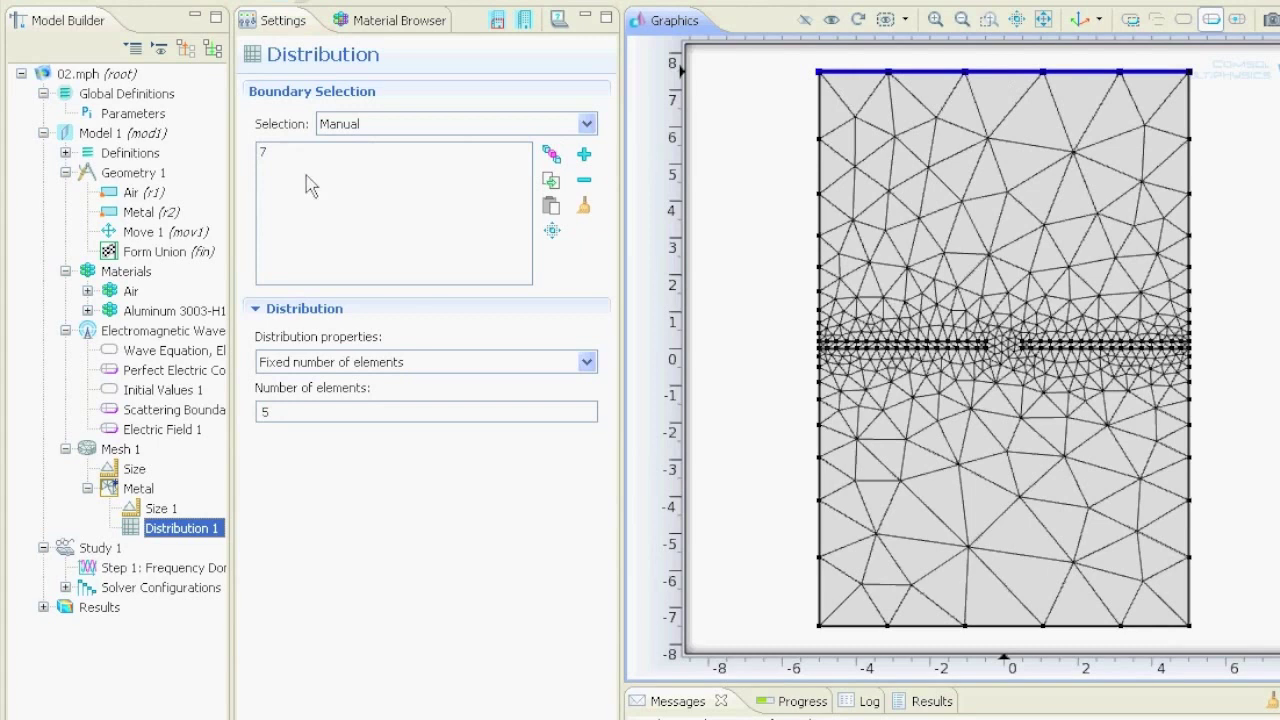
pyautogui.doubleClick(288, 410)
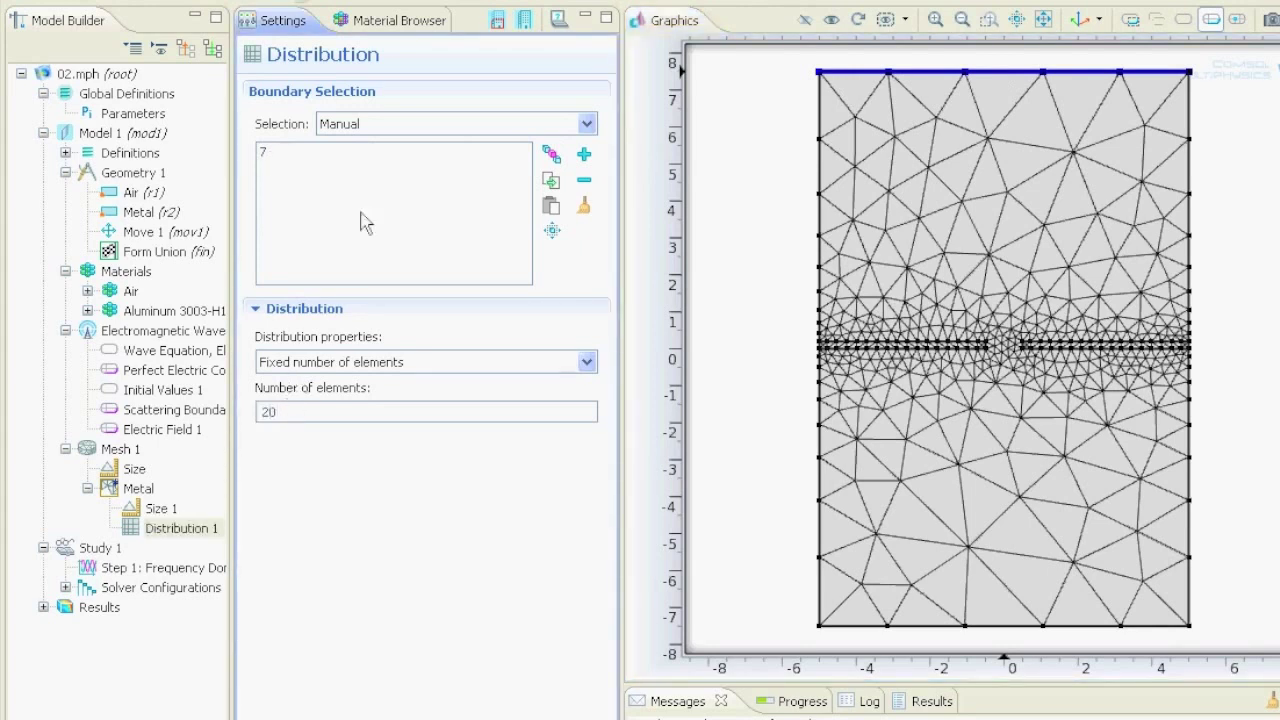
pyautogui.click(528, 22)
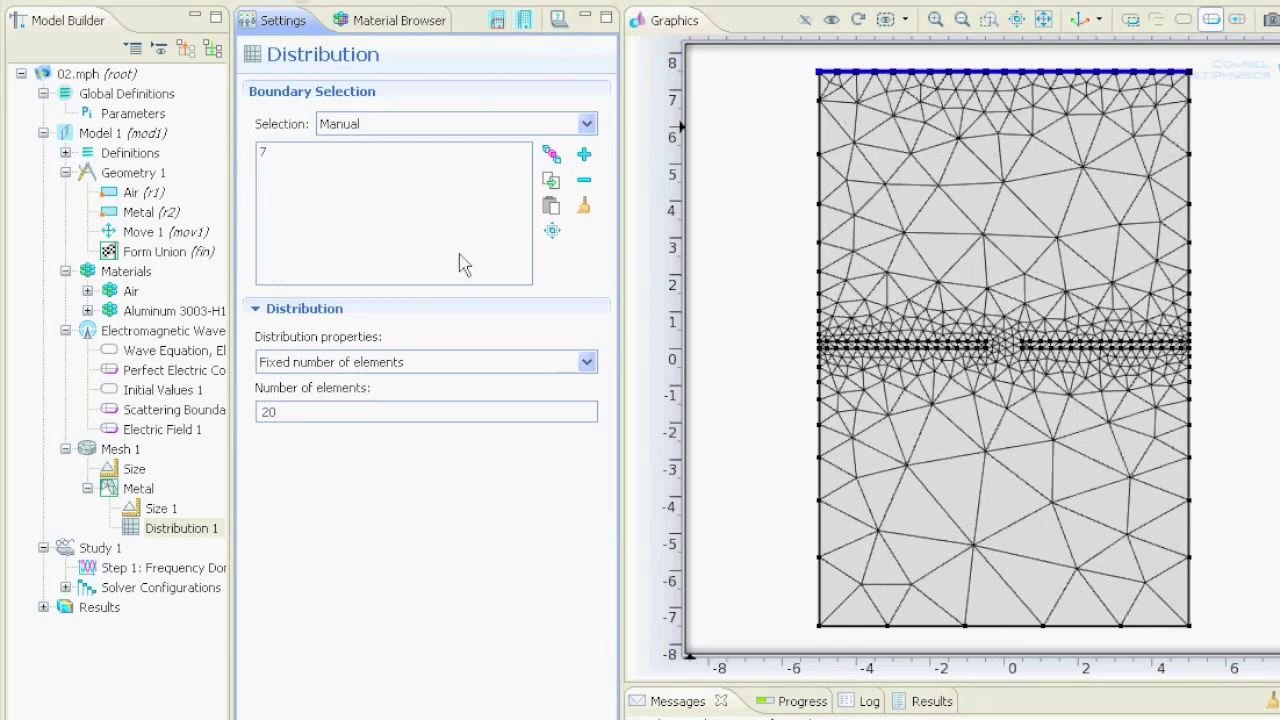
# Raise the top-boundary element count to 200 and rebuild the mesh
pyautogui.click(348, 418)
pyautogui.write('0')
pyautogui.click(524, 20)
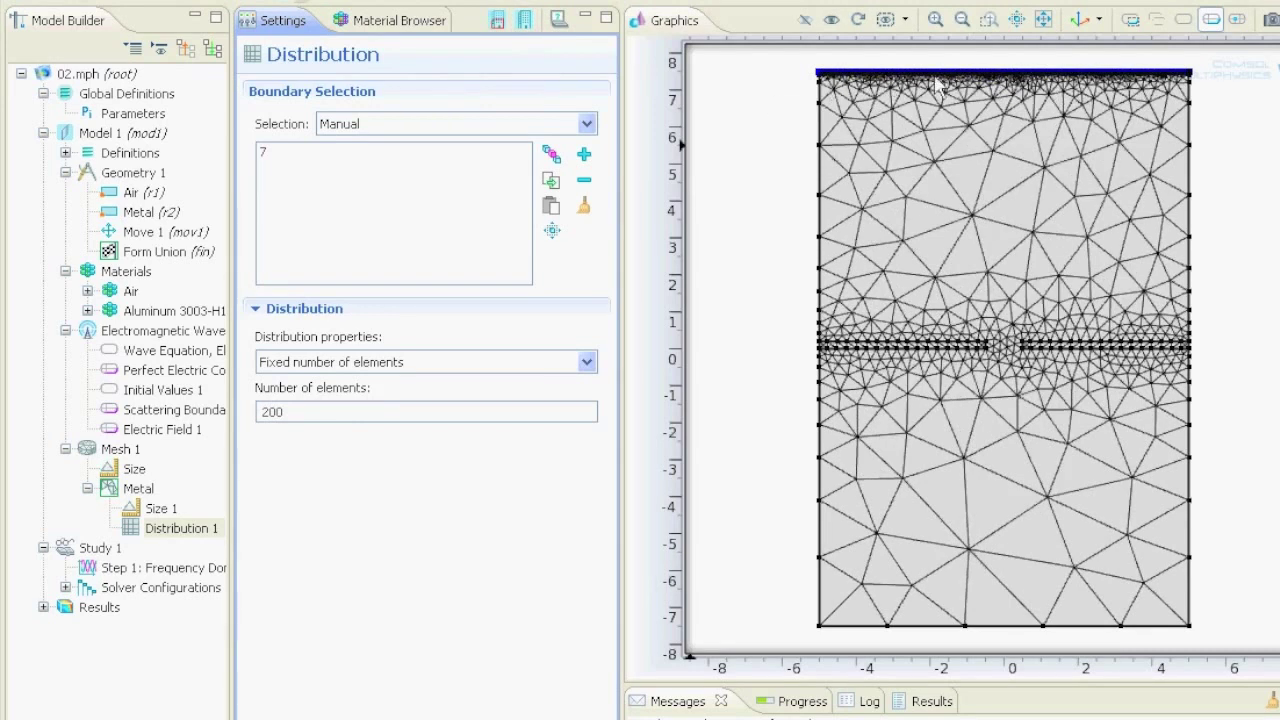
pyautogui.click(990, 22)
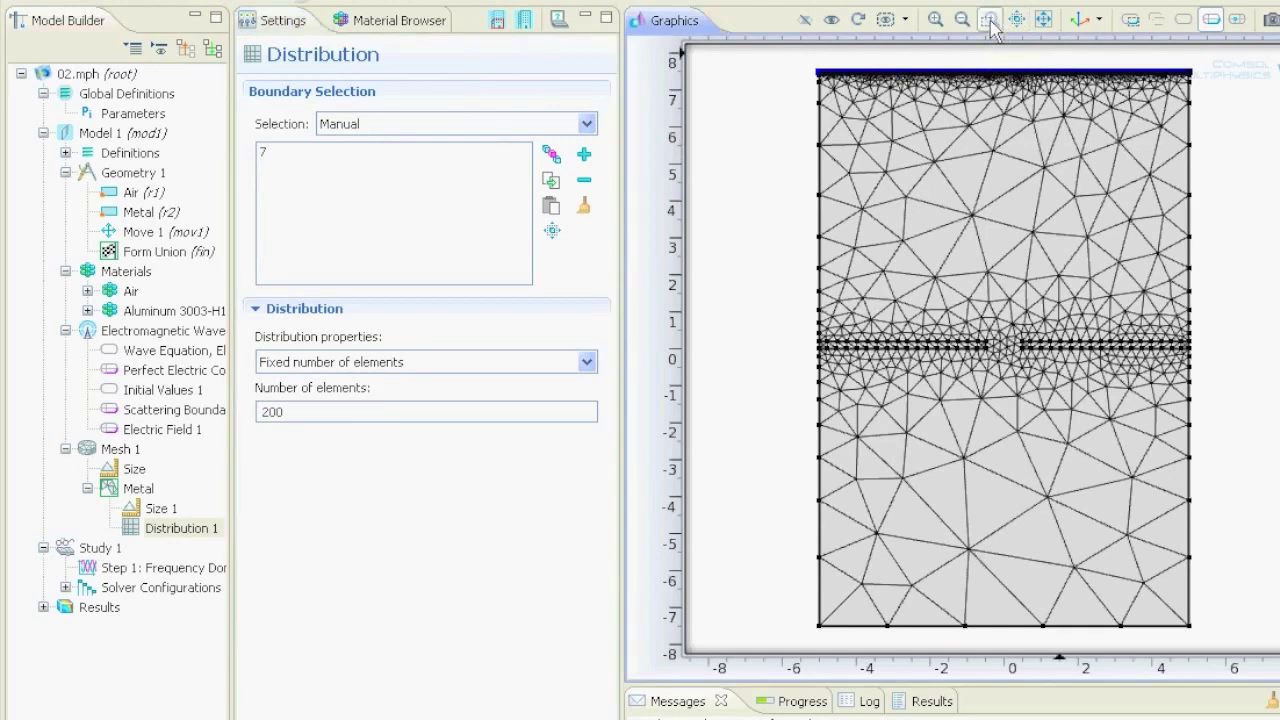
pyautogui.moveTo(977, 67); pyautogui.dragTo(1027, 115)
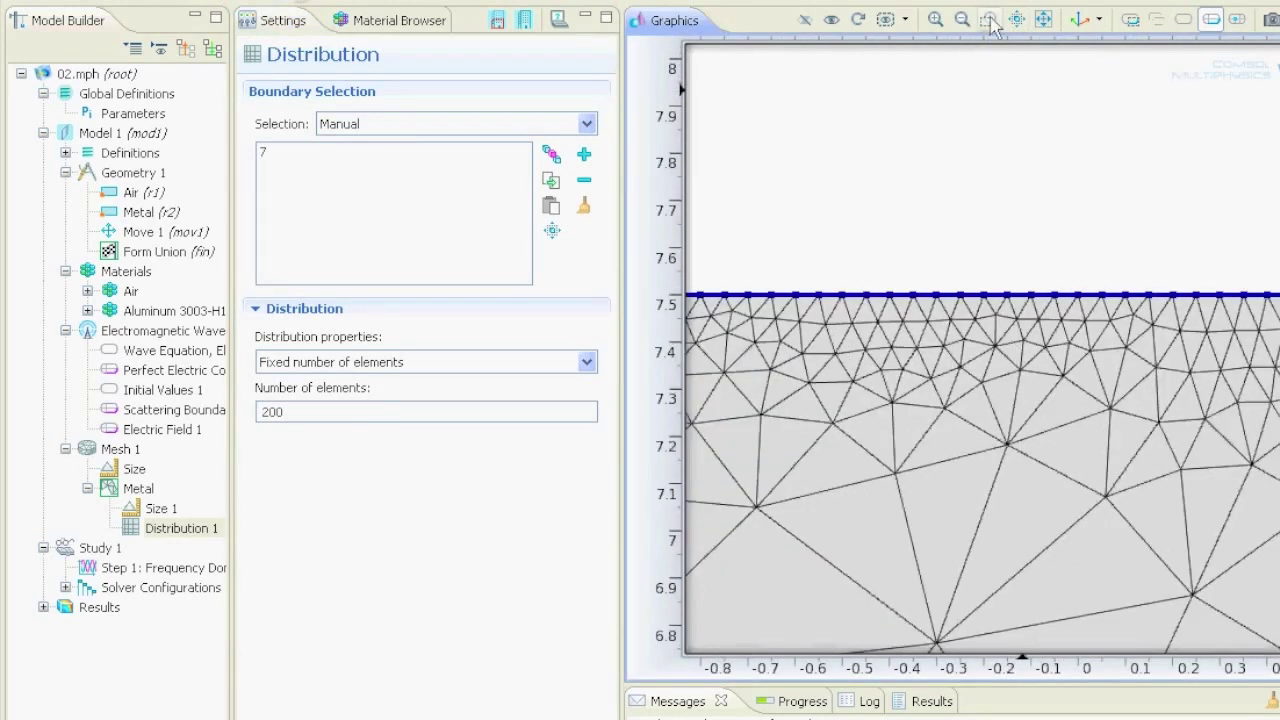
pyautogui.click(1042, 20)
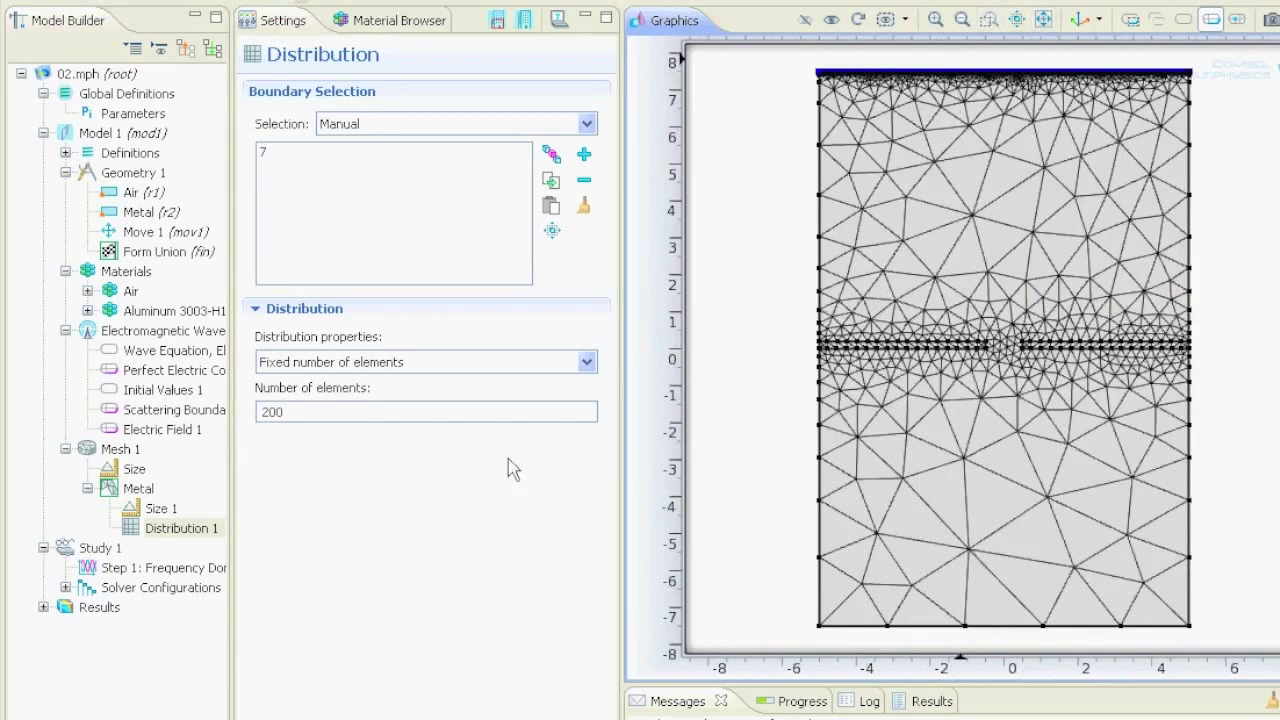